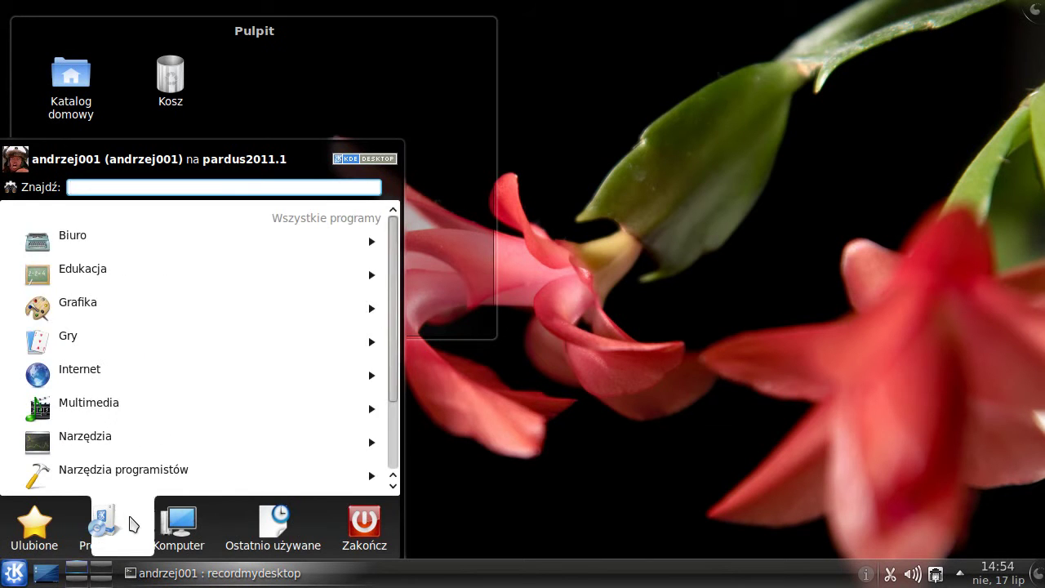
# Look through the programs in the application launcher's Biuro category and return to the category list
pyautogui.click(104, 251)
pyautogui.scroll(-2, 121, 351)
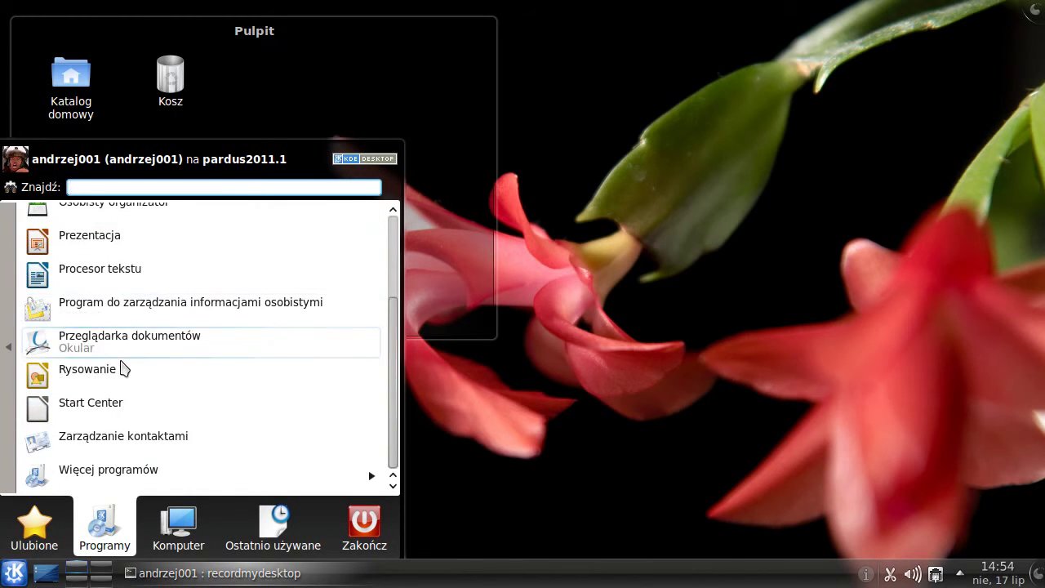
pyautogui.click(8, 348)
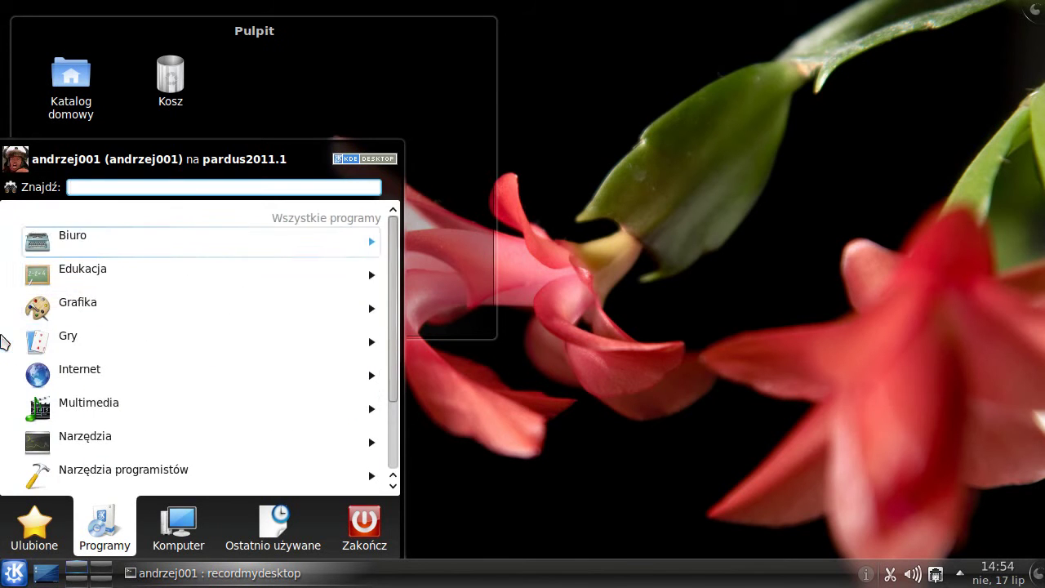
# Open the Marble virtual globe from the Różne group of the Edukacja programs
pyautogui.click(113, 278)
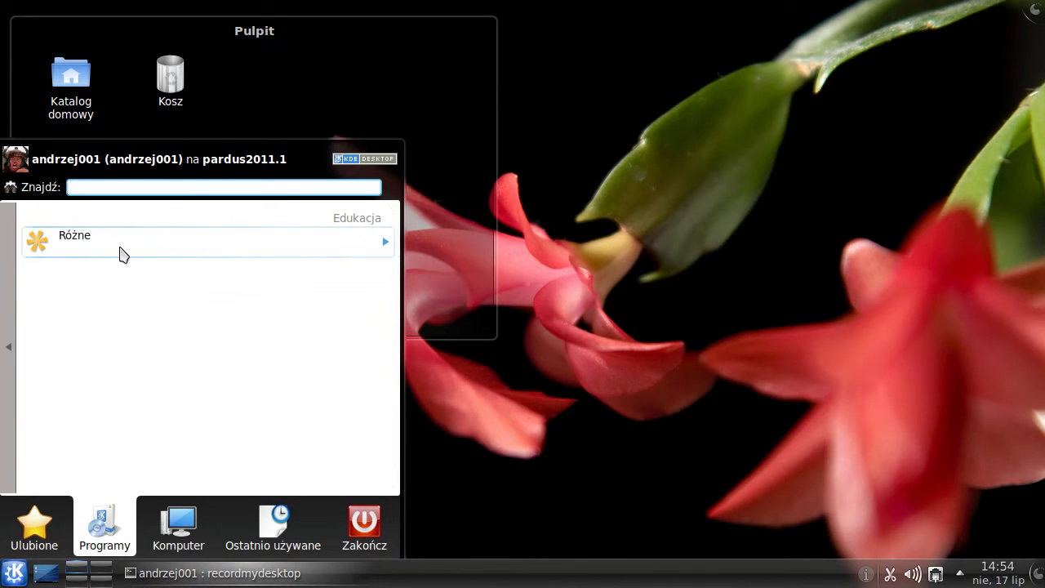
pyautogui.click(122, 253)
pyautogui.click(129, 245)
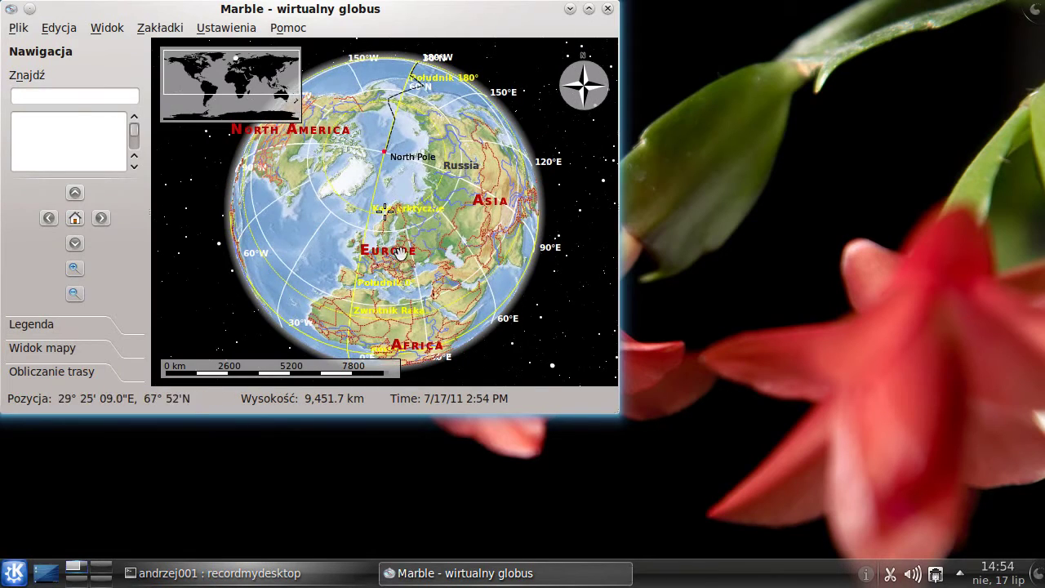
# Examine Europe on the globe, closing in on southern Poland until the towns around Katowice are labelled
pyautogui.scroll(5, 418, 272)
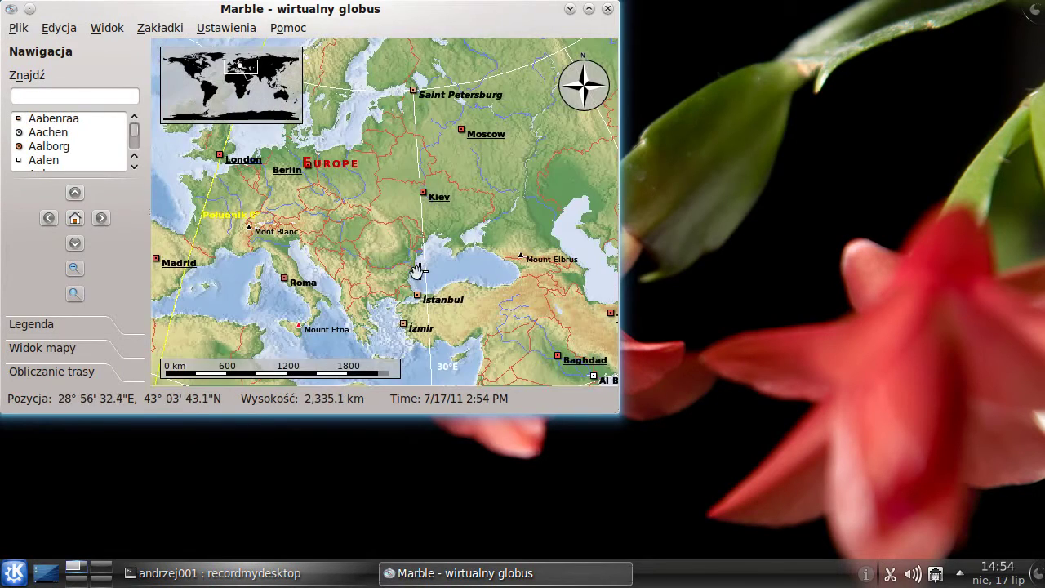
pyautogui.moveTo(342, 194); pyautogui.dragTo(346, 245)
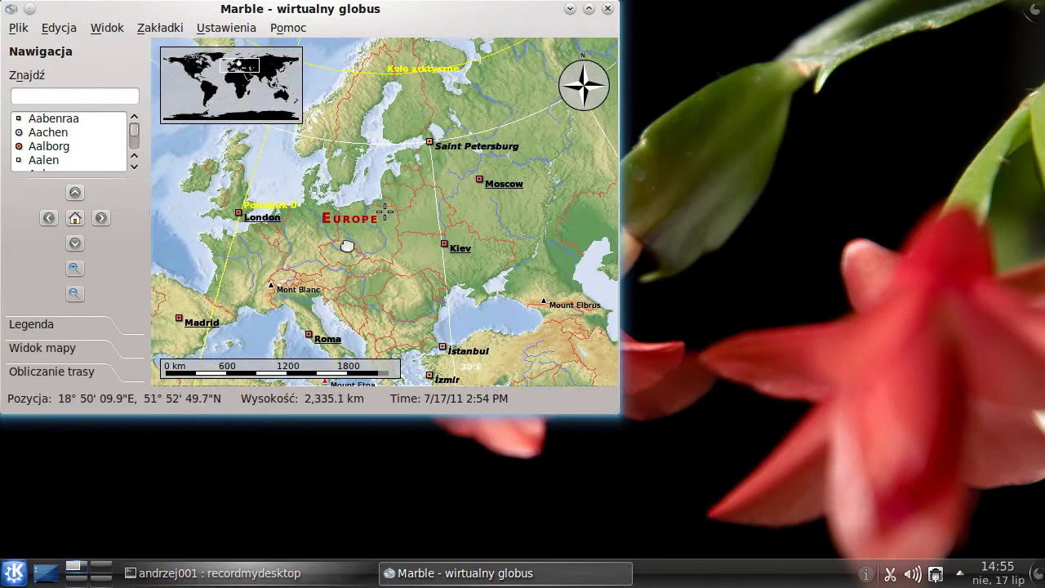
pyautogui.scroll(3, 346, 245)
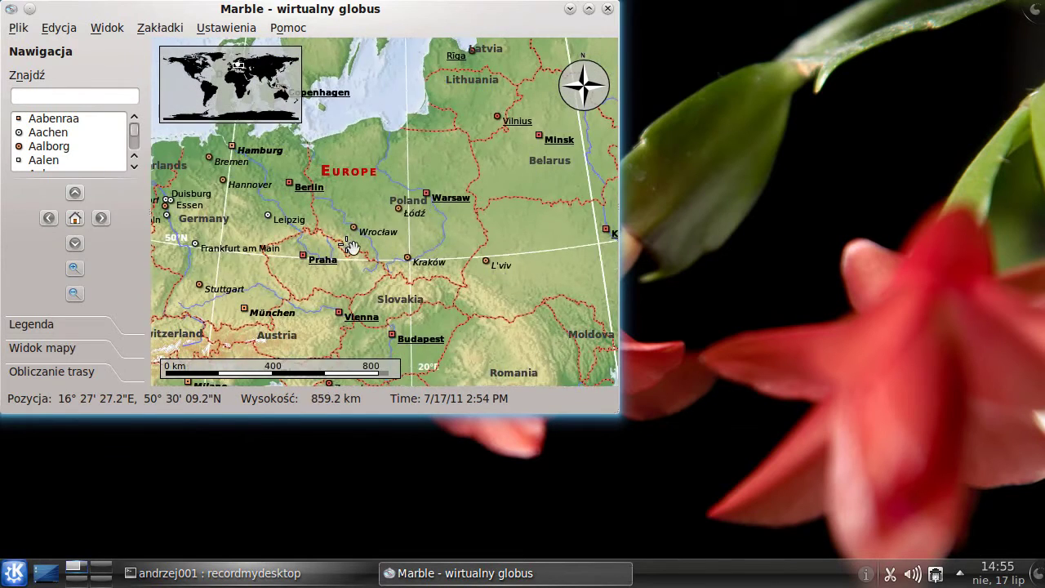
pyautogui.scroll(3, 346, 245)
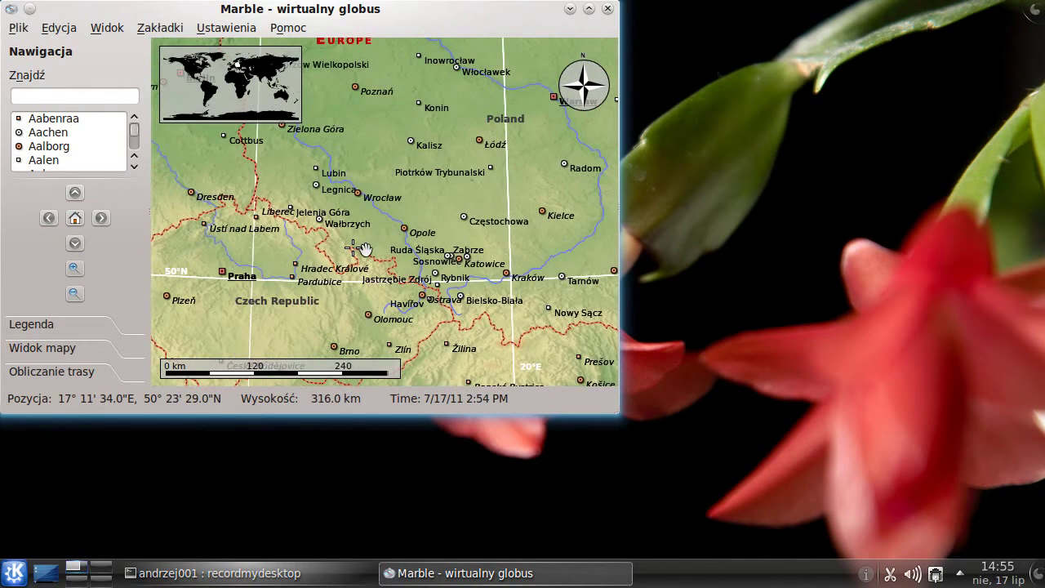
pyautogui.scroll(2, 439, 278)
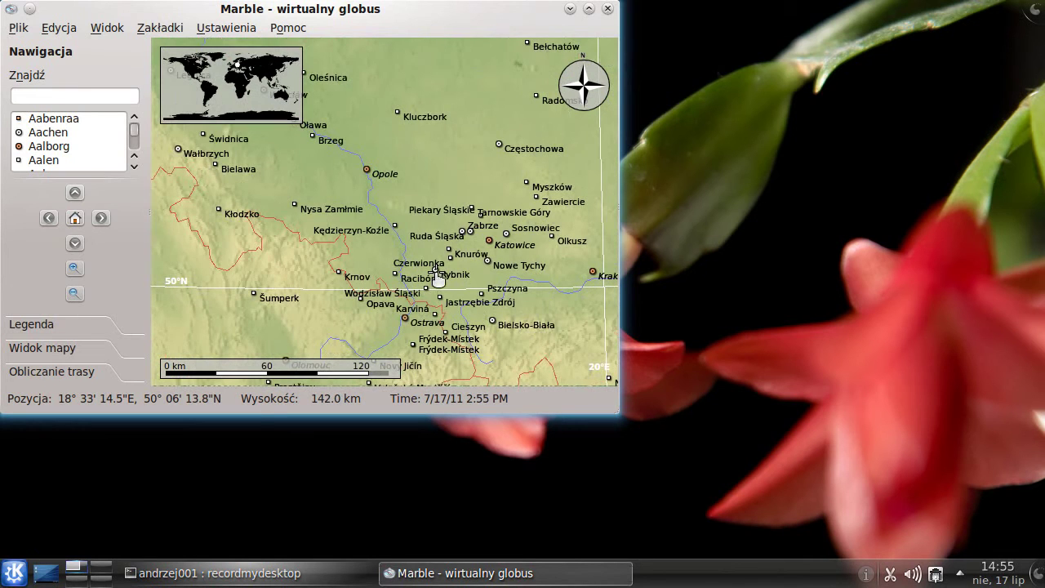
pyautogui.moveTo(479, 264); pyautogui.dragTo(433, 235)
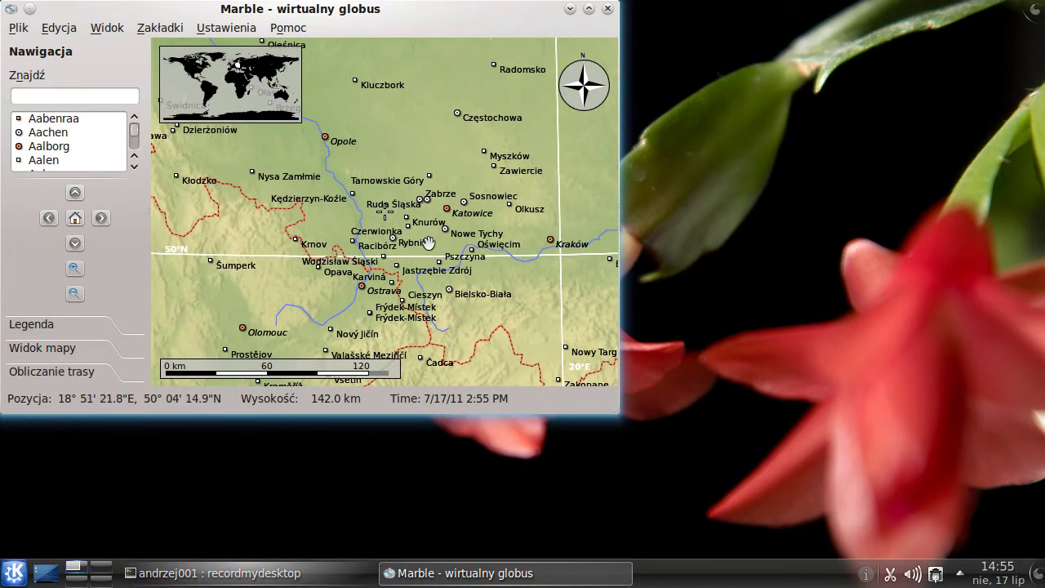
pyautogui.scroll(1, 418, 235)
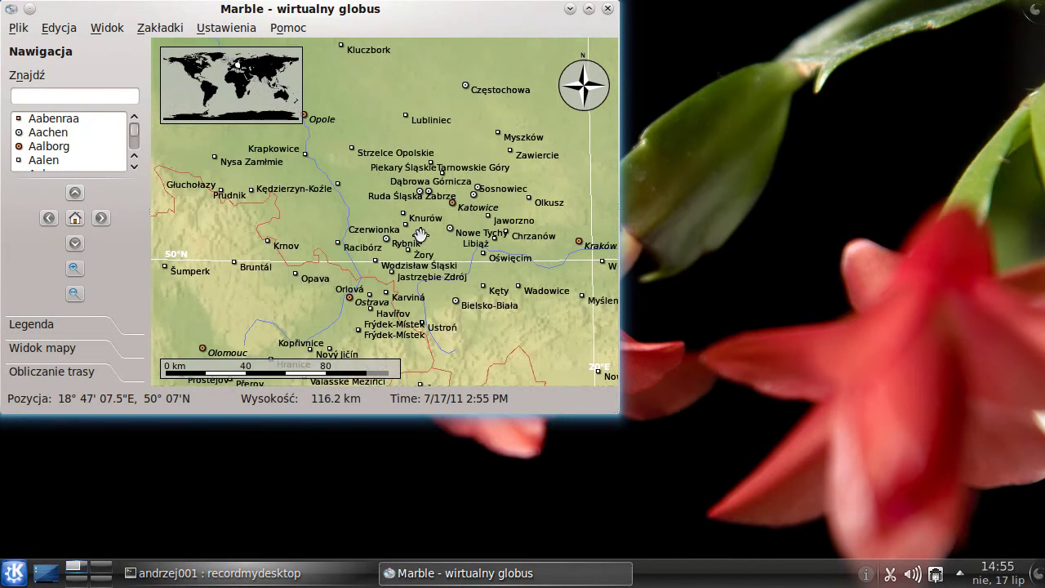
pyautogui.scroll(2, 425, 235)
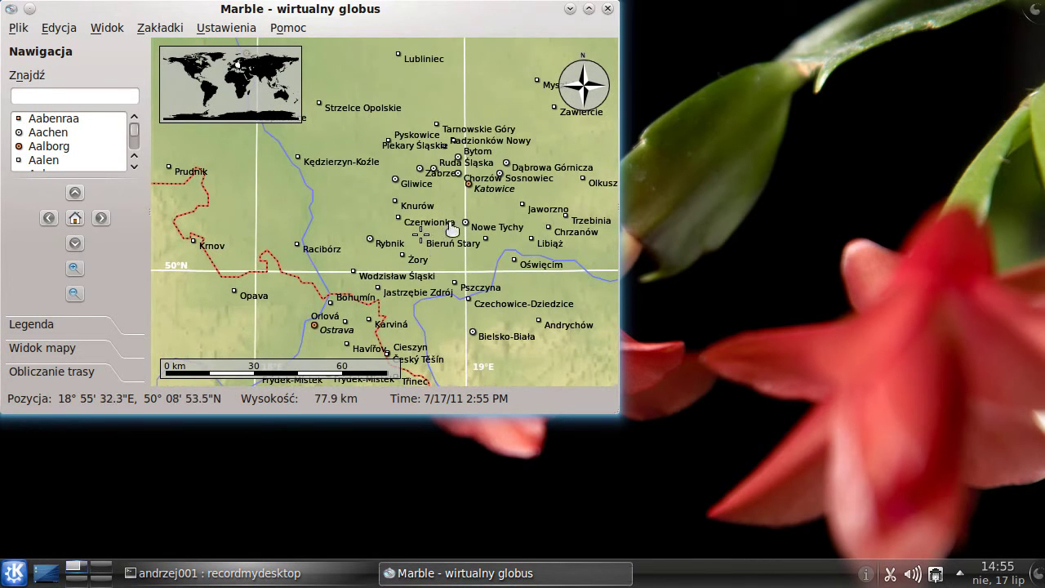
# Read the Wikipedia article in the place information for Bytom, and close Marble after viewing it
pyautogui.click(459, 163)
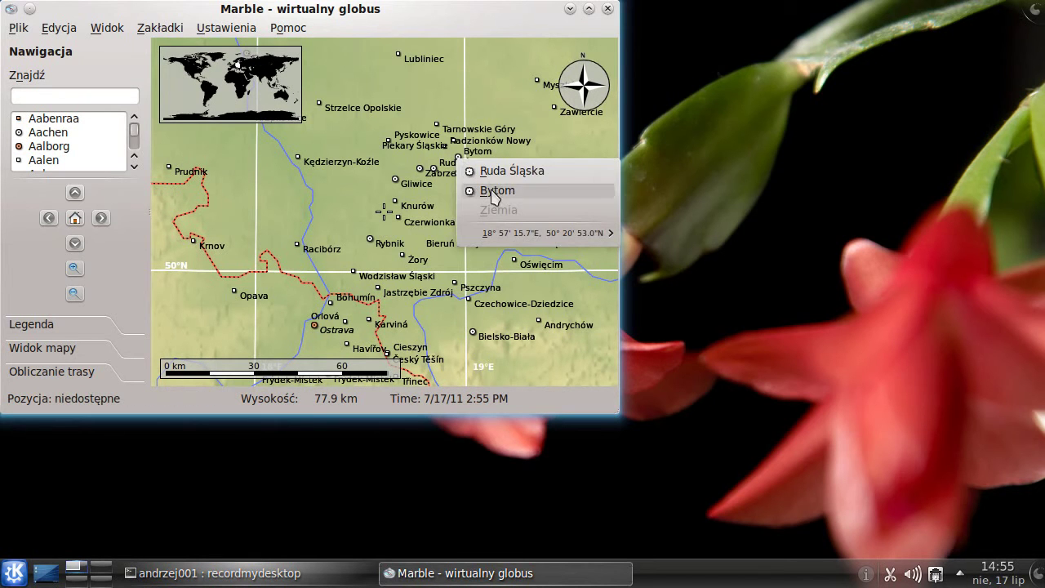
pyautogui.click(494, 197)
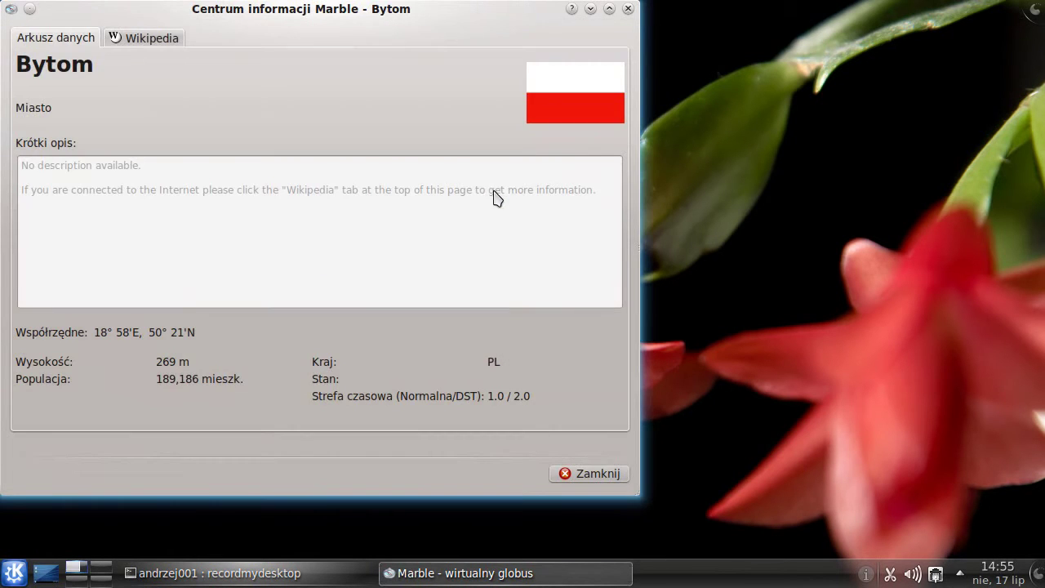
pyautogui.click(143, 38)
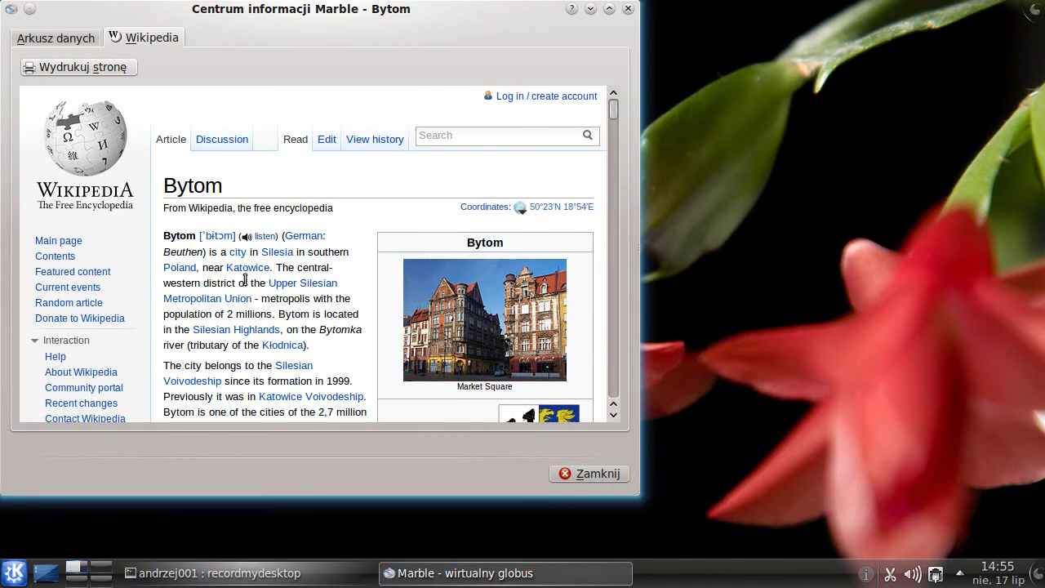
pyautogui.scroll(-3, 237, 294)
pyautogui.scroll(-9, 237, 294)
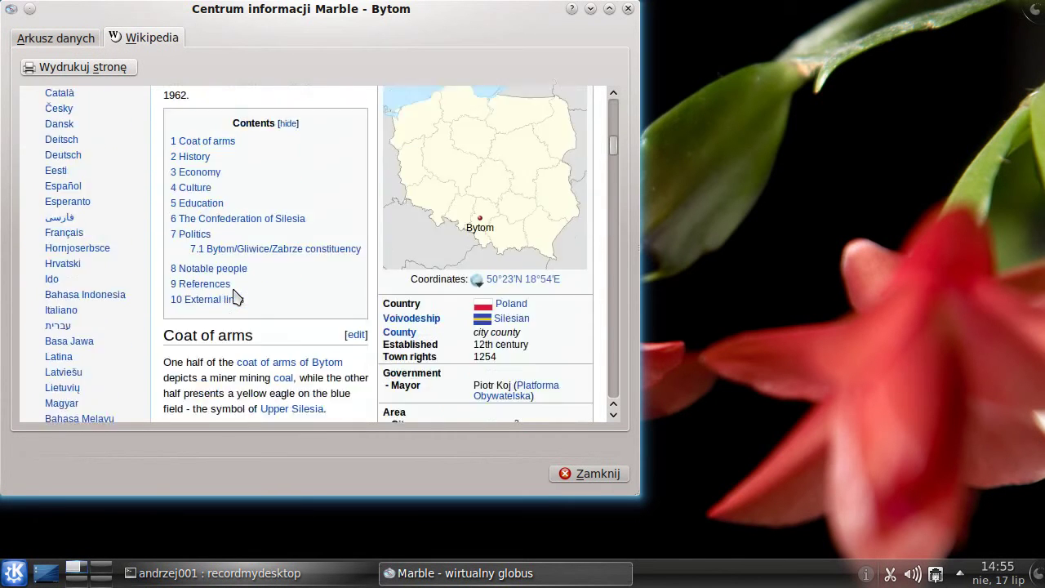
pyautogui.click(594, 475)
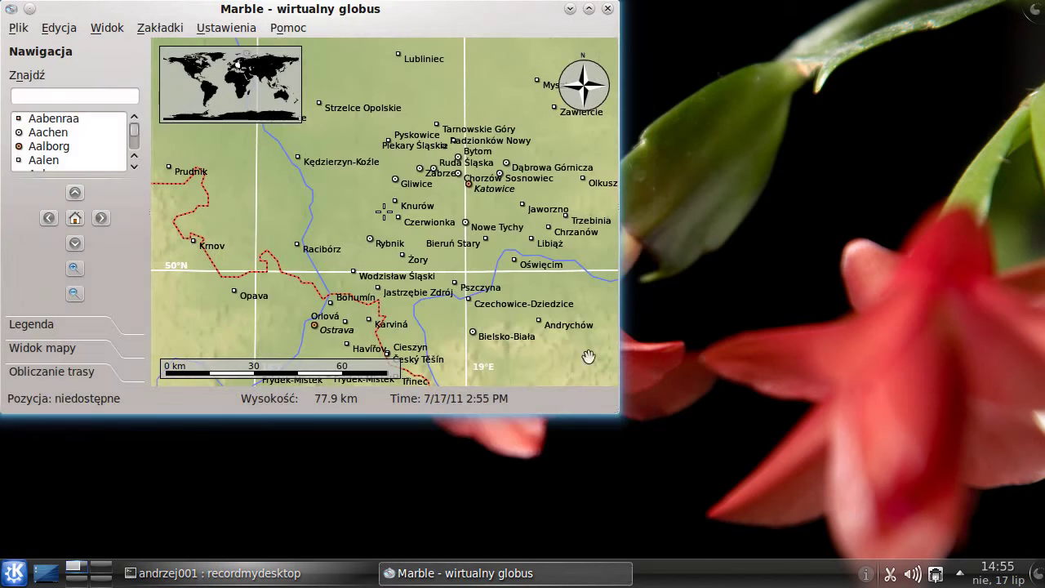
pyautogui.click(607, 13)
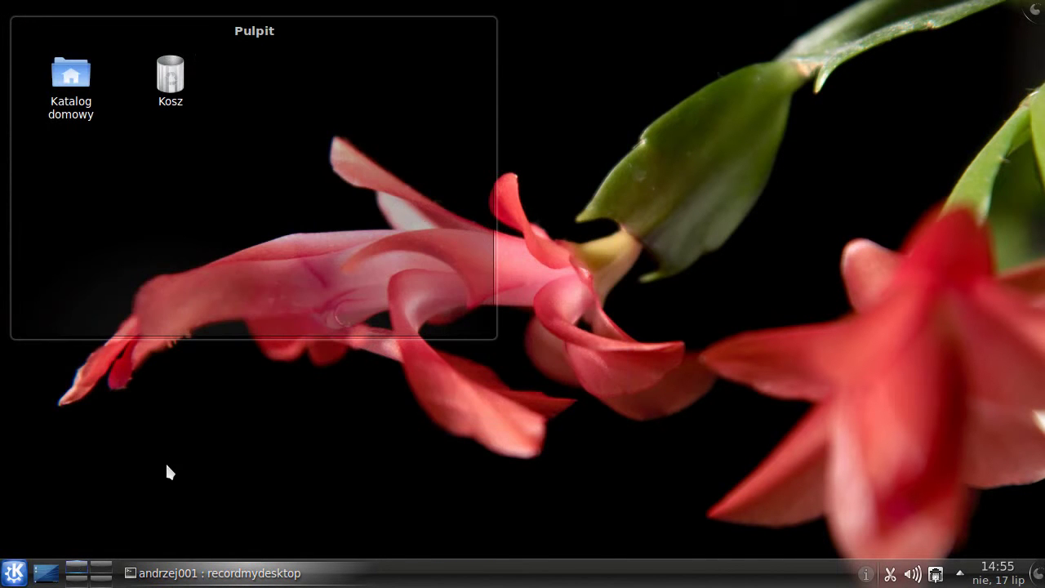
pyautogui.click(179, 574)
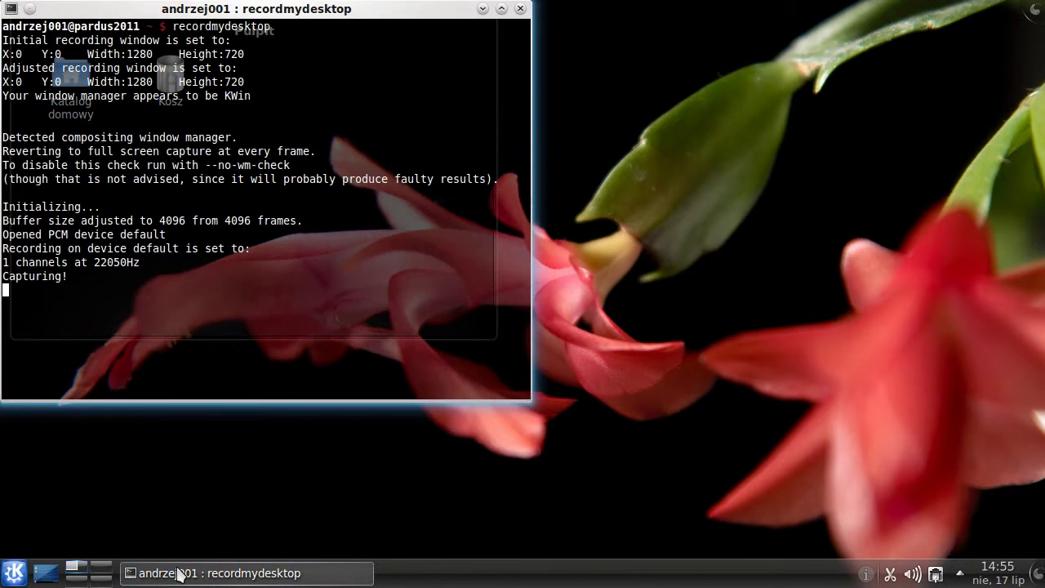
pyautogui.click(179, 574)
# Look through the full list of installed programs in the launcher's Grafika category
pyautogui.click(12, 575)
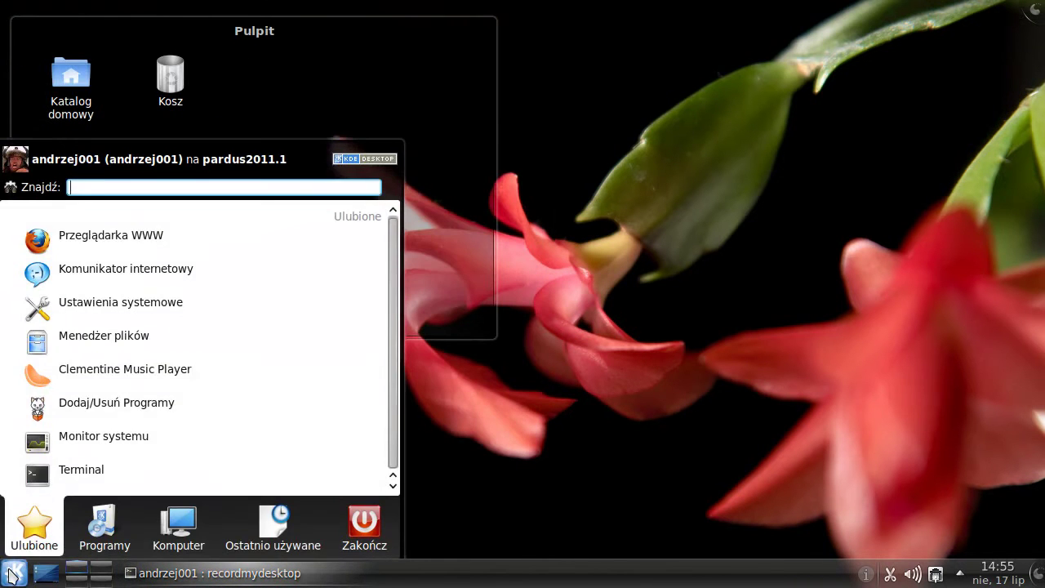
pyautogui.click(95, 531)
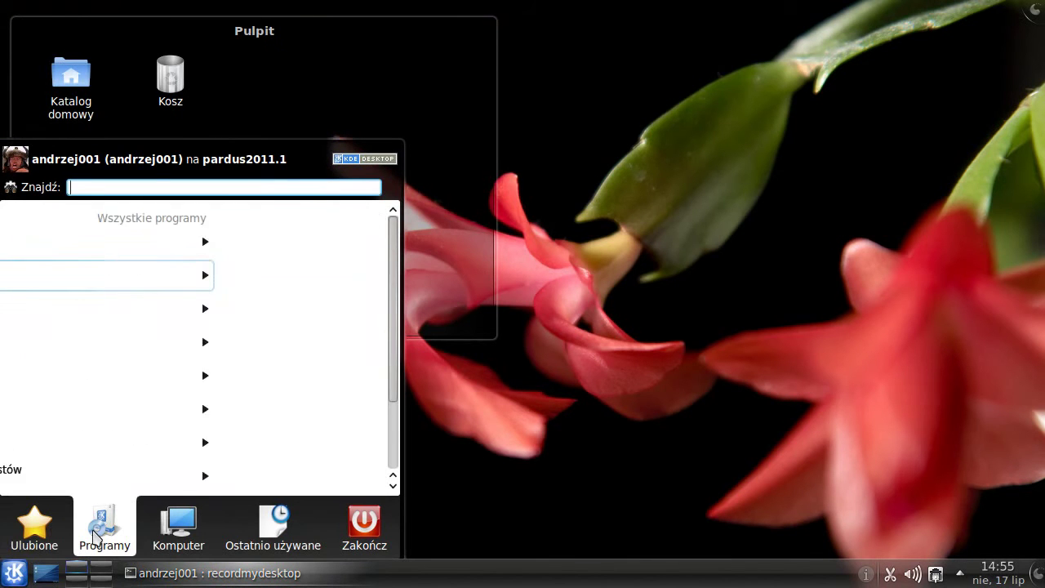
pyautogui.click(86, 309)
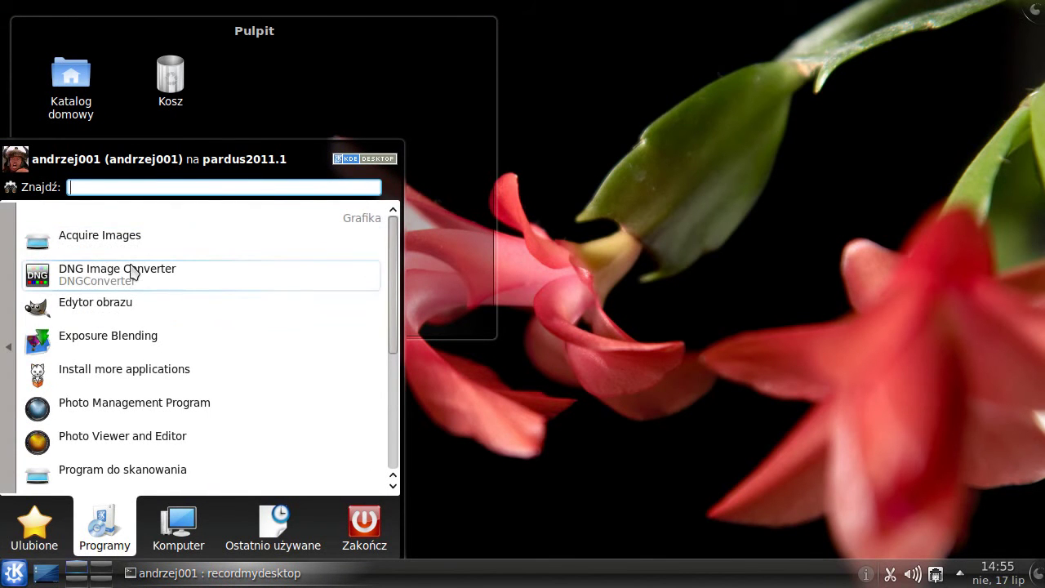
pyautogui.scroll(-2, 156, 478)
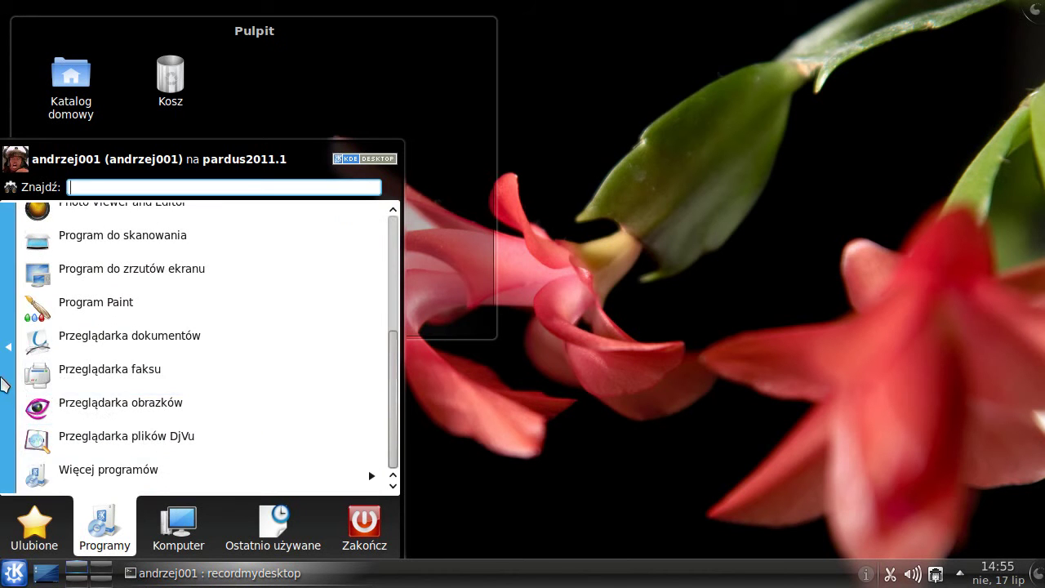
pyautogui.click(4, 382)
# Look through the programs in the Internet and Multimedia categories
pyautogui.click(72, 374)
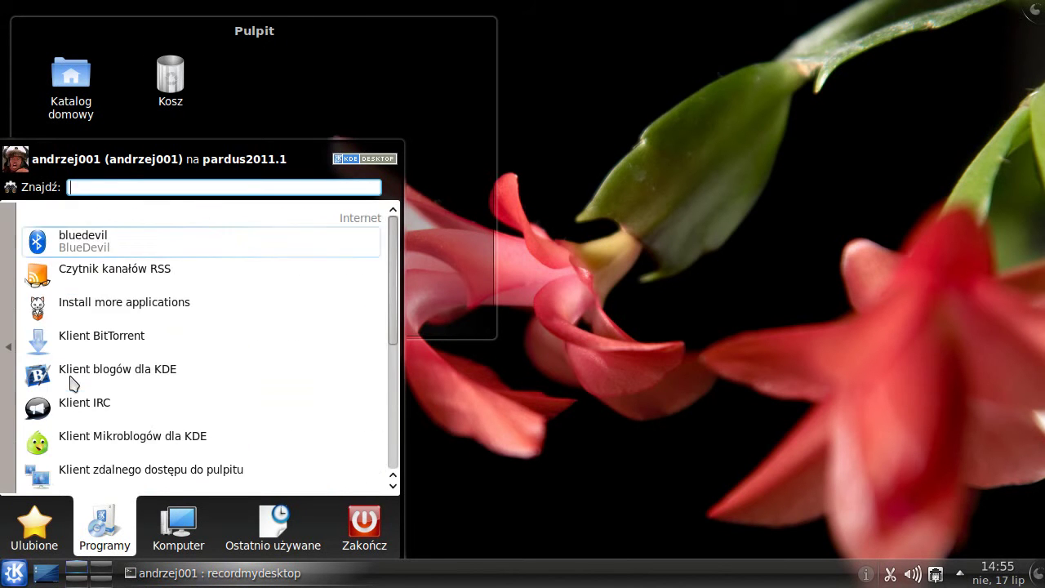
pyautogui.scroll(-5, 88, 351)
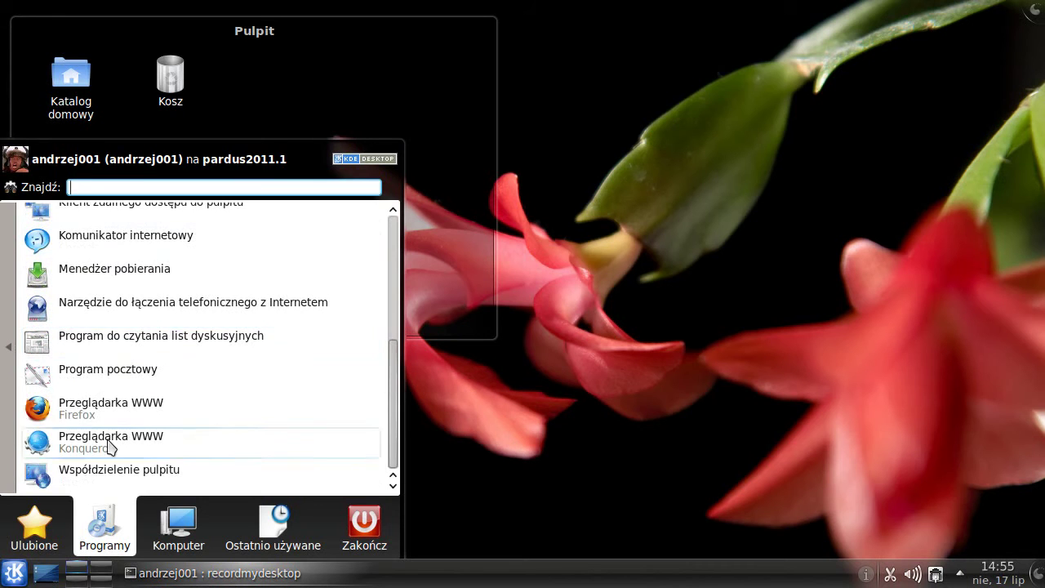
pyautogui.click(7, 372)
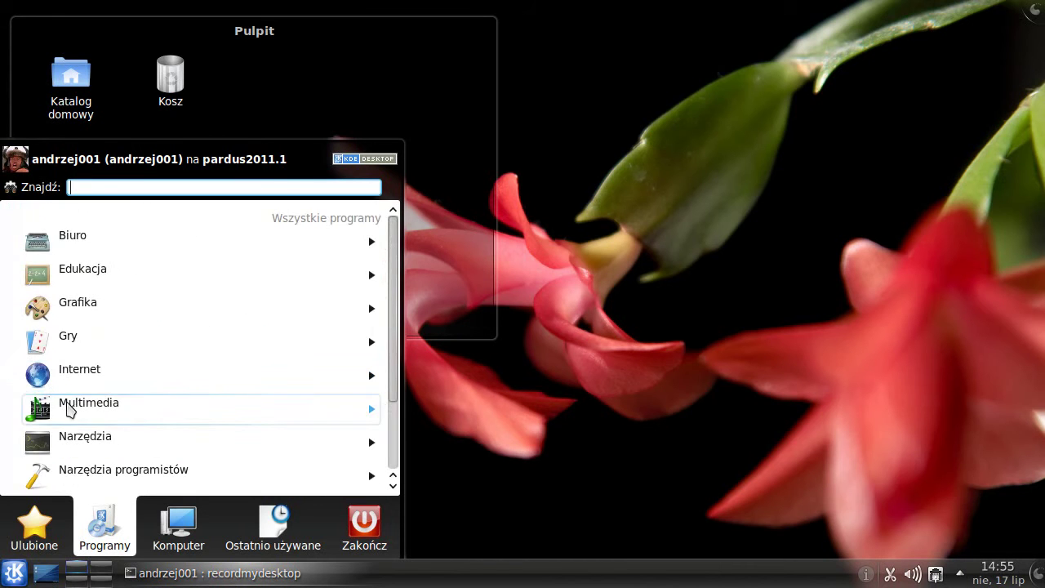
pyautogui.click(69, 407)
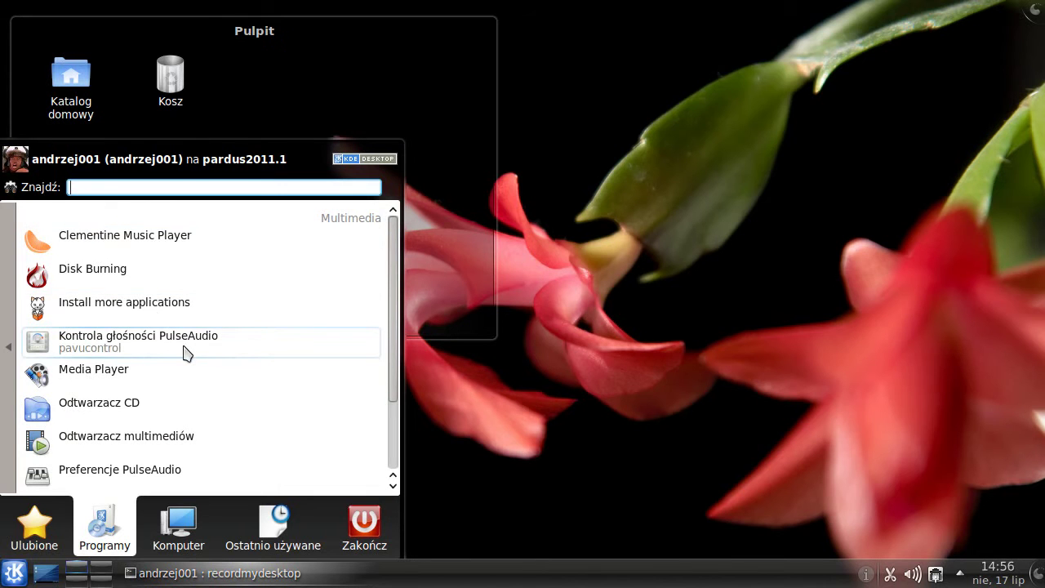
pyautogui.scroll(-1, 208, 405)
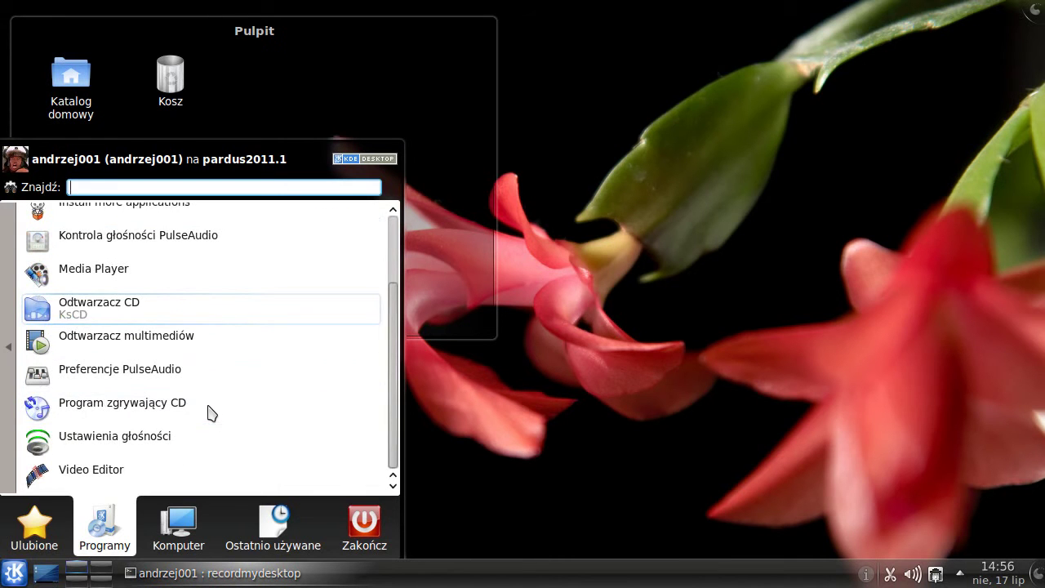
pyautogui.click(5, 370)
# Look through the programs in the Narzędzia and Narzędzia programistów categories
pyautogui.click(92, 454)
pyautogui.scroll(-1, 196, 360)
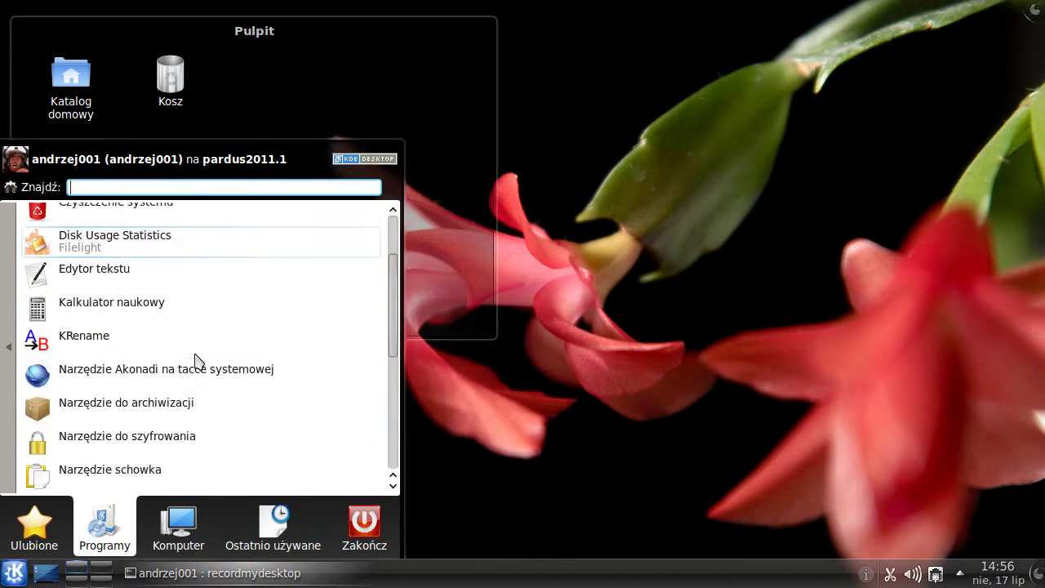
pyautogui.scroll(-2, 196, 360)
pyautogui.scroll(-1, 196, 360)
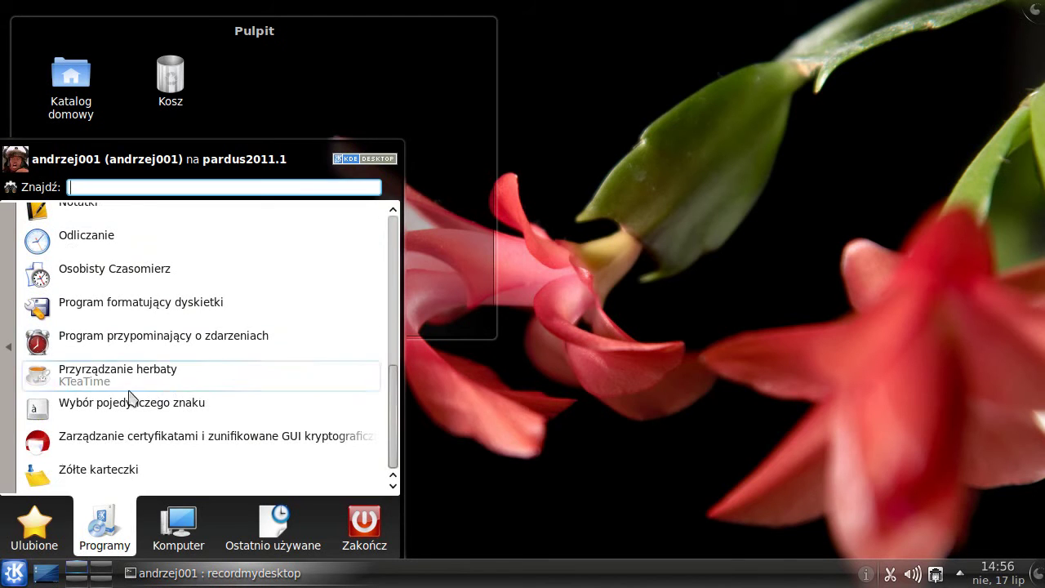
pyautogui.click(9, 357)
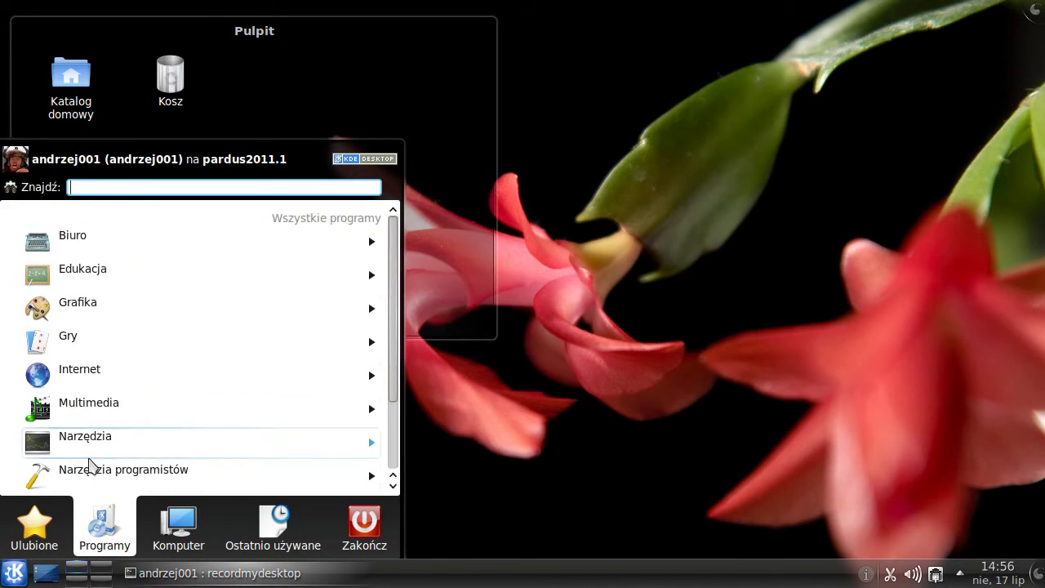
pyautogui.click(97, 476)
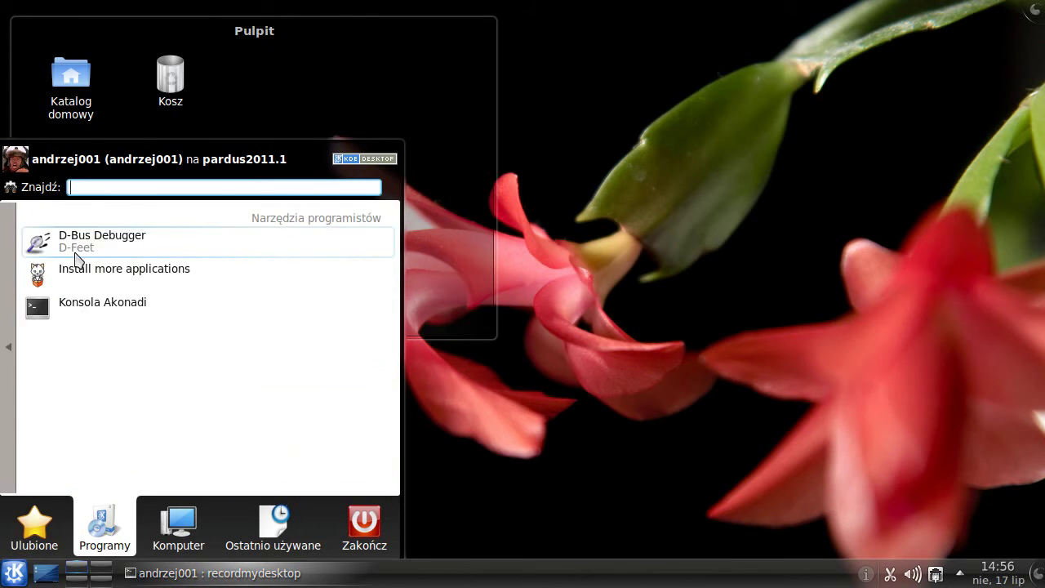
pyautogui.click(8, 255)
# Look through the full list of programs in the launcher's System category
pyautogui.scroll(-1, 134, 318)
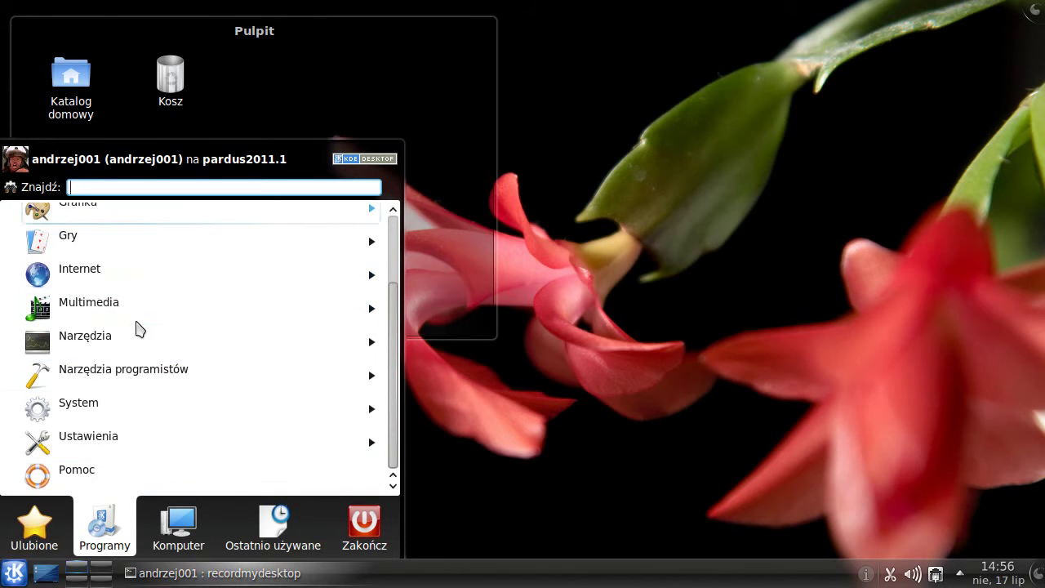
pyautogui.click(110, 413)
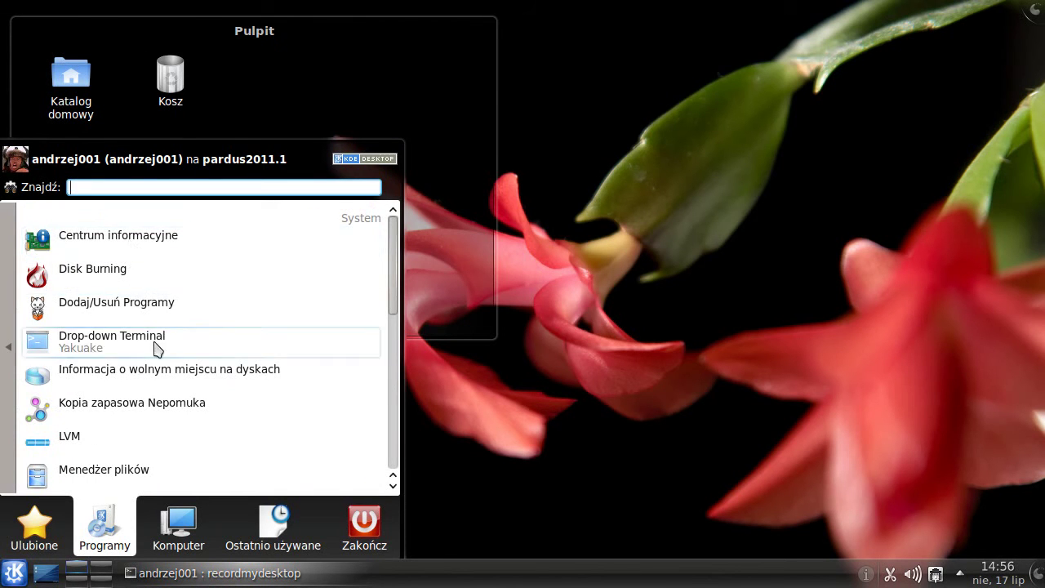
pyautogui.scroll(-2, 162, 406)
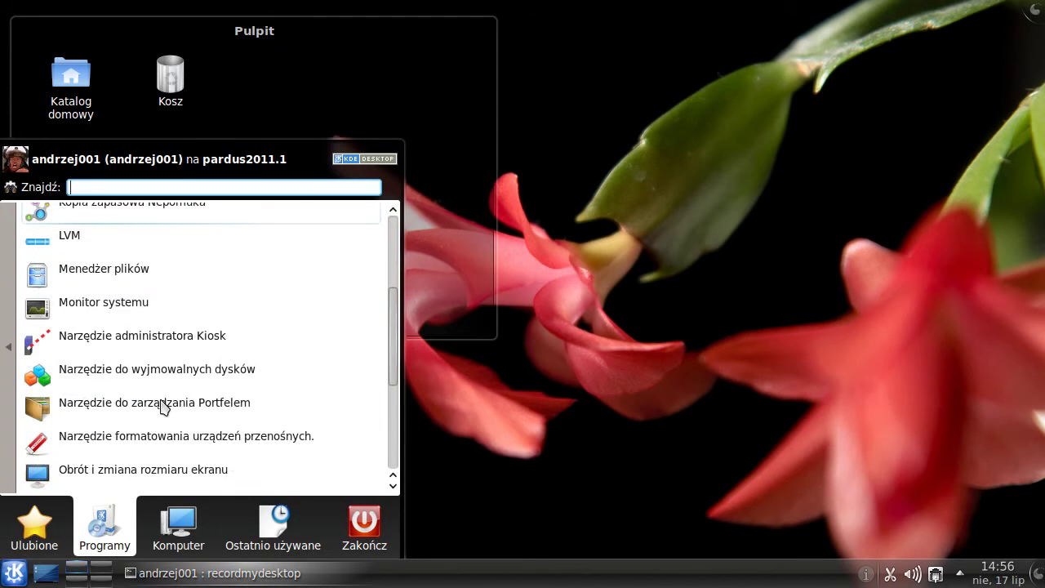
pyautogui.scroll(-2, 160, 406)
pyautogui.scroll(1, 159, 376)
pyautogui.scroll(5, 159, 363)
# Open Centrum informacyjne, review the hardware summary, and close it
pyautogui.click(129, 251)
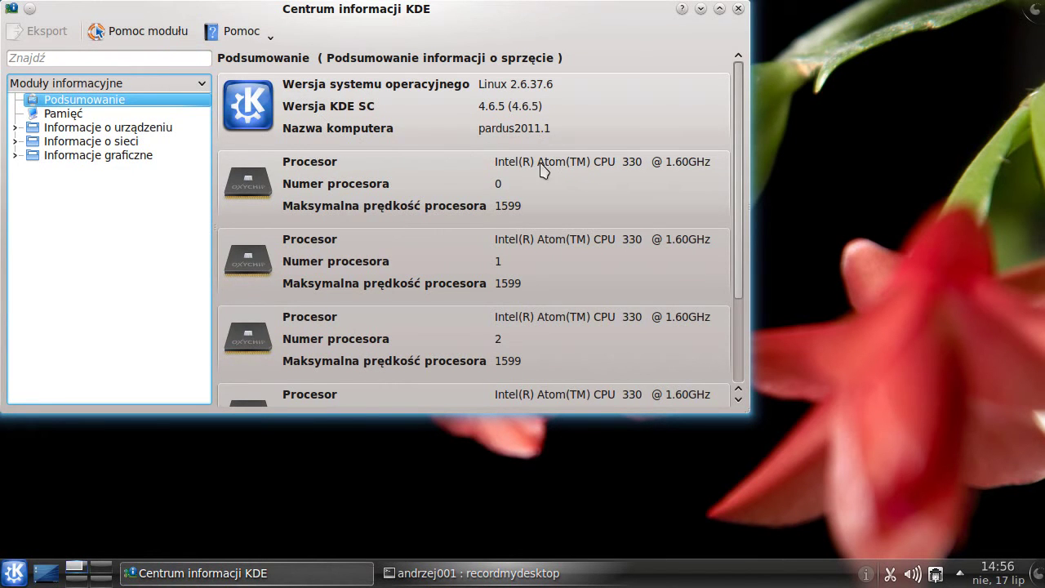
pyautogui.scroll(-3, 545, 166)
pyautogui.scroll(3, 539, 184)
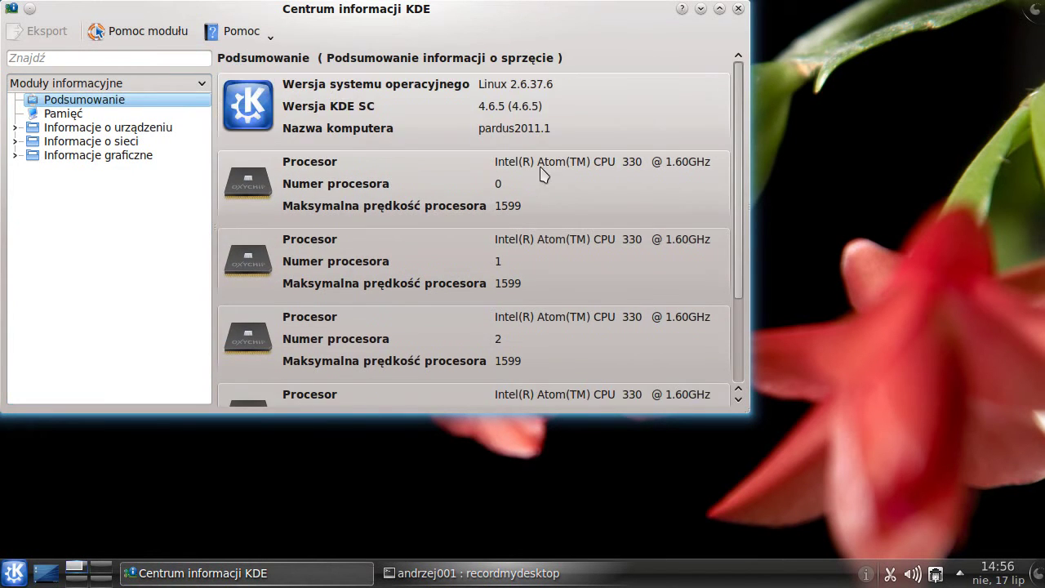
pyautogui.click(738, 9)
# Launch NVIDIA X Server Settings from the Ustawienia category with the administrator password, view the X server information, and quit it
pyautogui.click(5, 567)
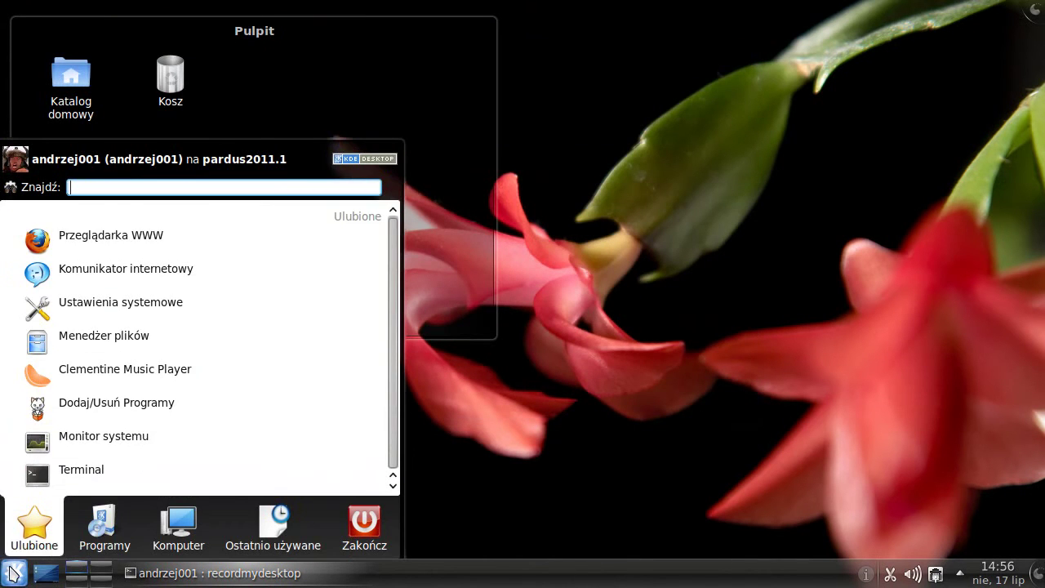
pyautogui.click(112, 525)
pyautogui.click(117, 445)
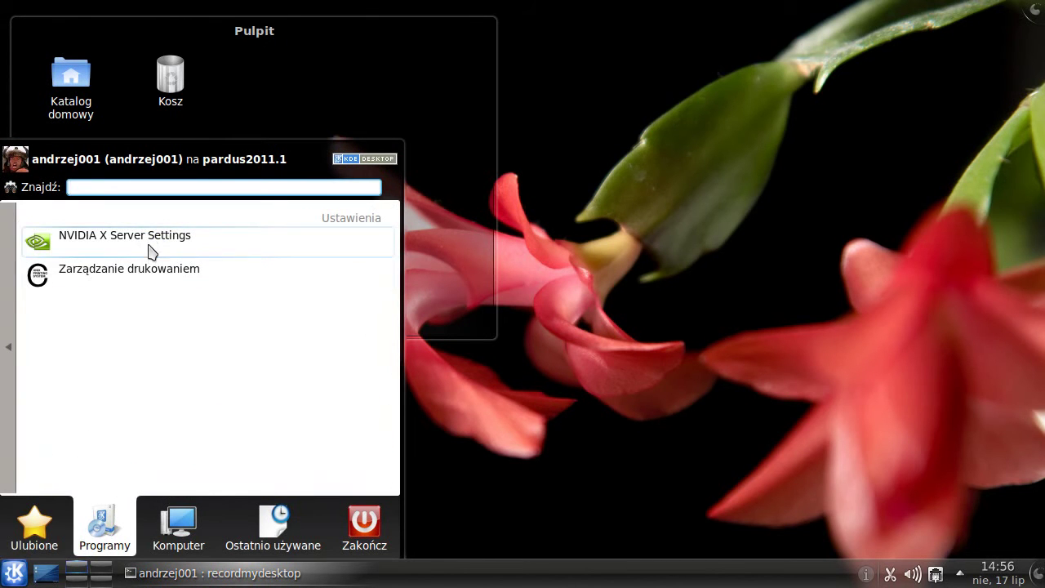
pyautogui.click(124, 238)
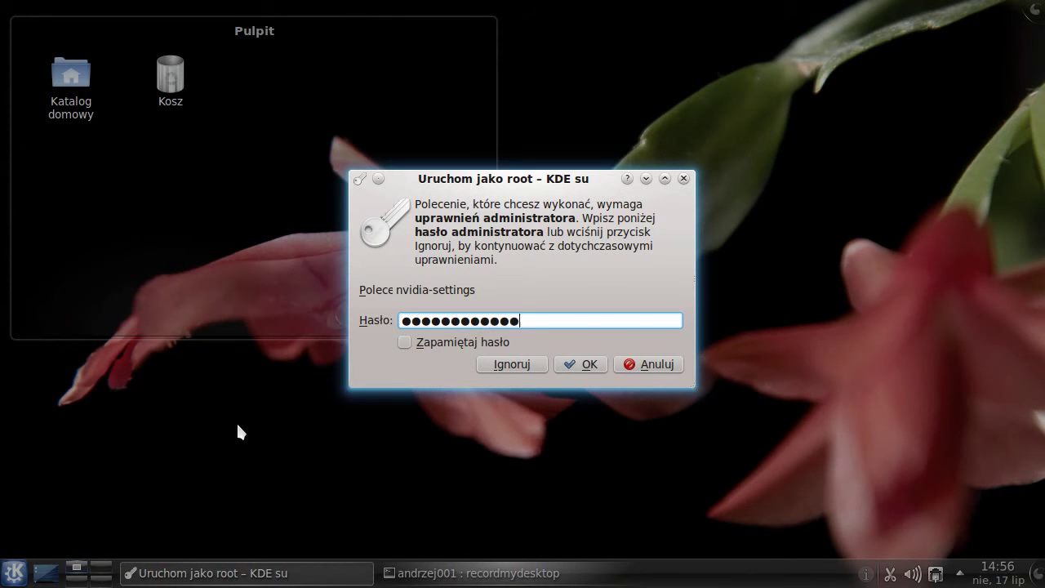
pyautogui.press('Return')
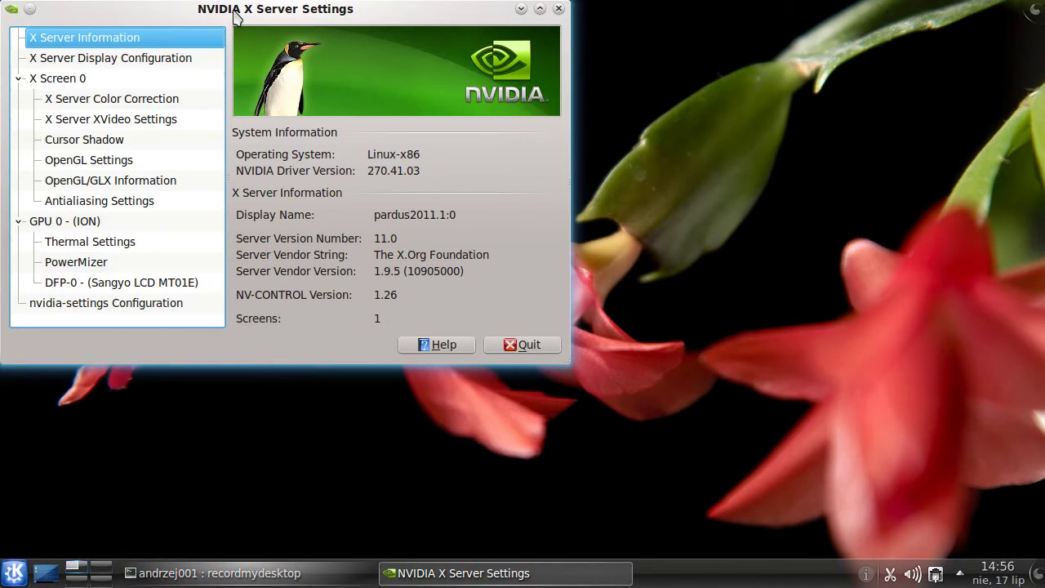
pyautogui.moveTo(235, 18); pyautogui.dragTo(321, 81)
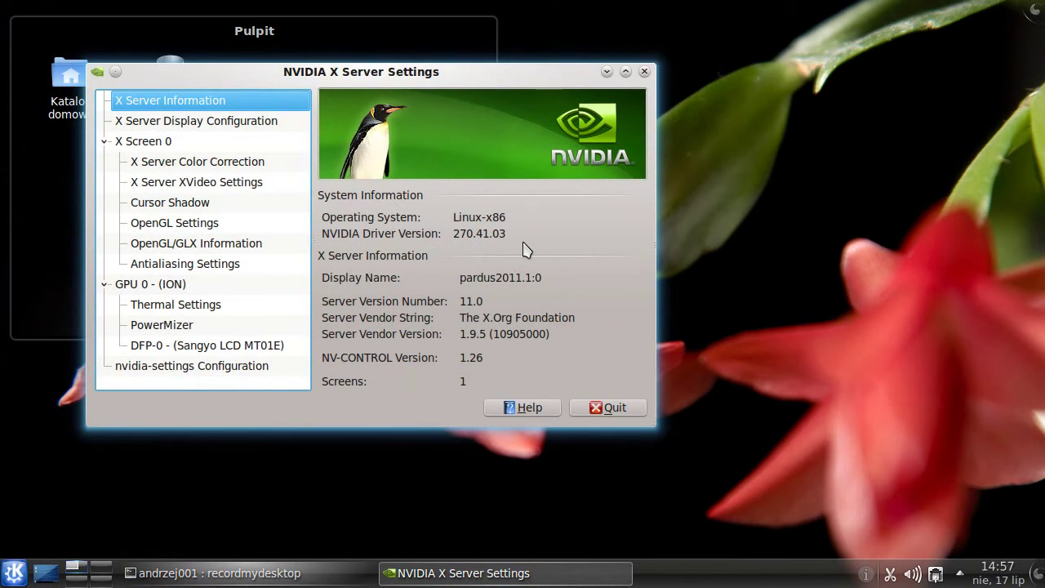
pyautogui.click(614, 412)
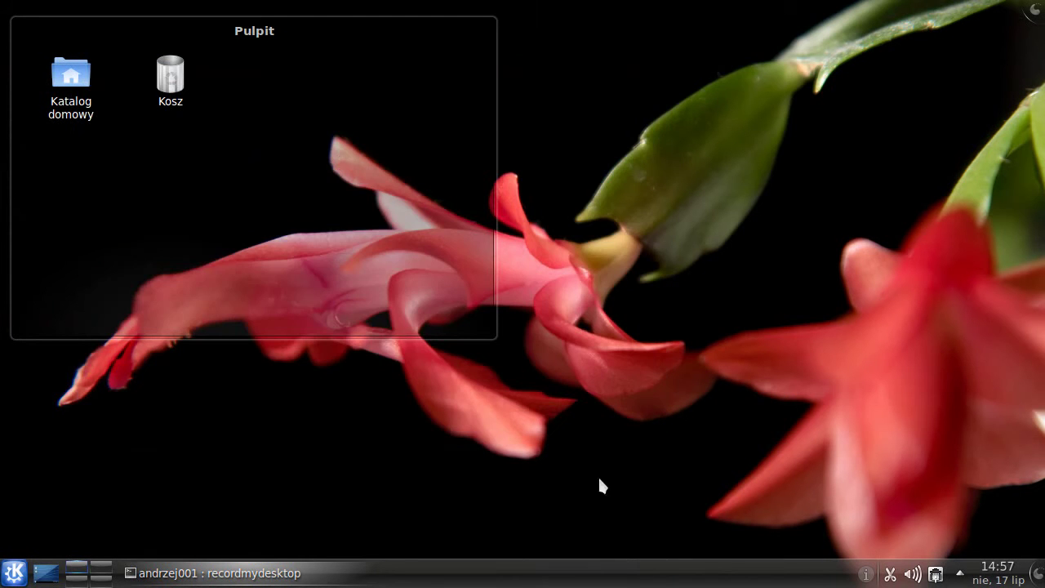
# Open Ustawienia systemowe from the launcher's favourites after rechecking the Ustawienia category
pyautogui.click(13, 573)
pyautogui.click(96, 527)
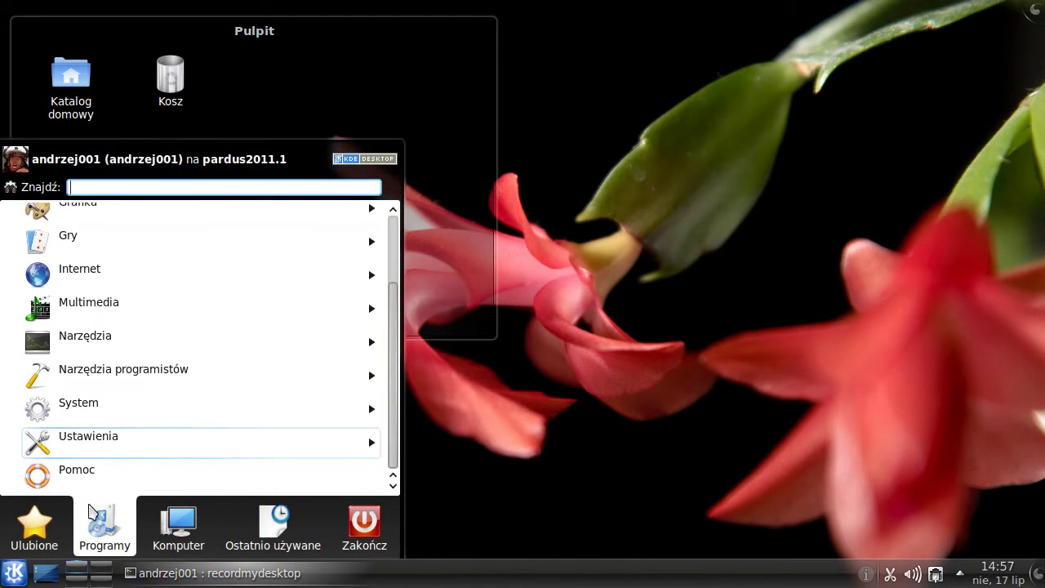
pyautogui.click(88, 449)
pyautogui.click(5, 401)
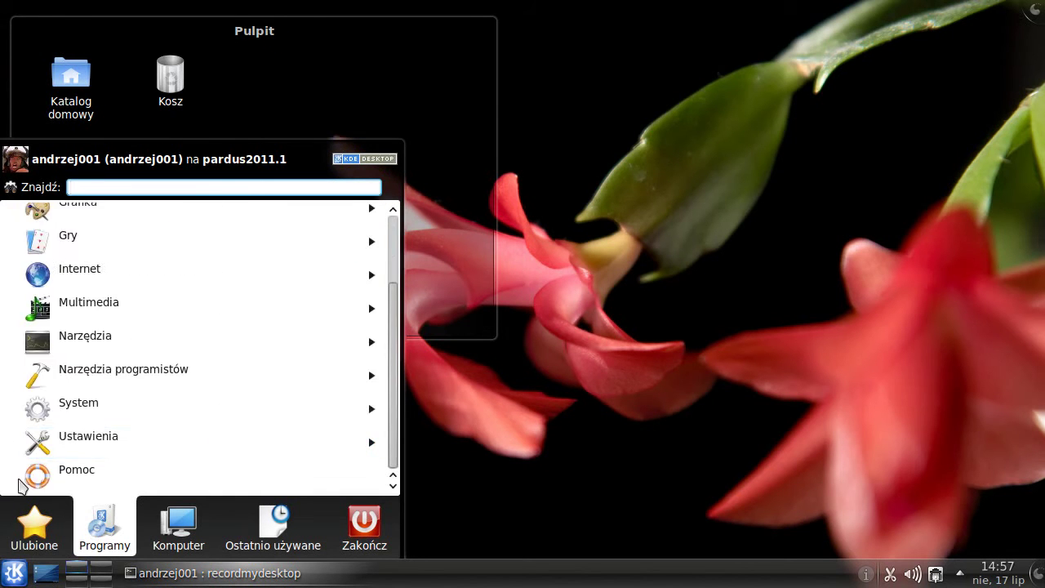
pyautogui.click(18, 540)
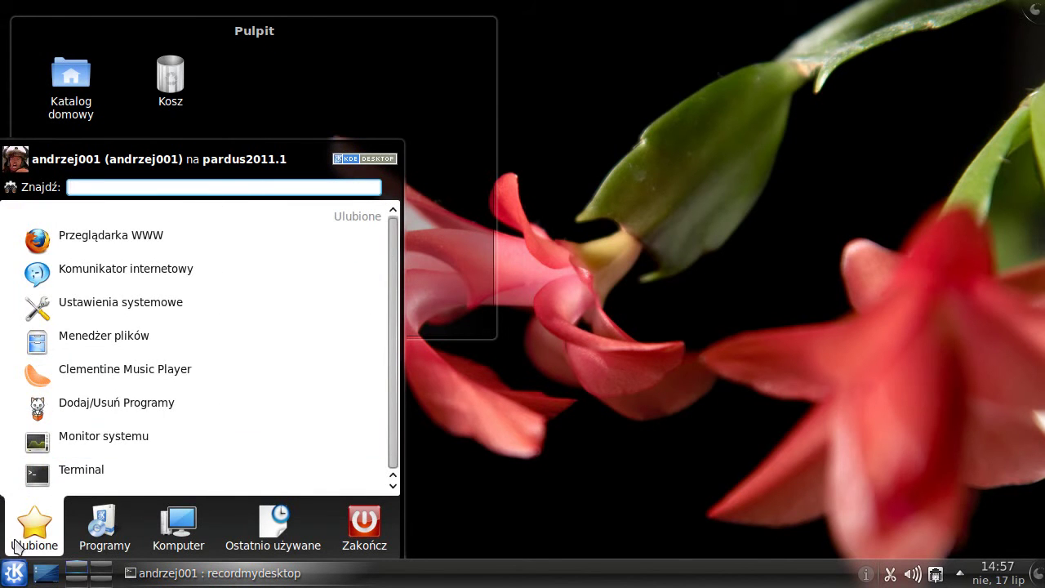
pyautogui.click(111, 309)
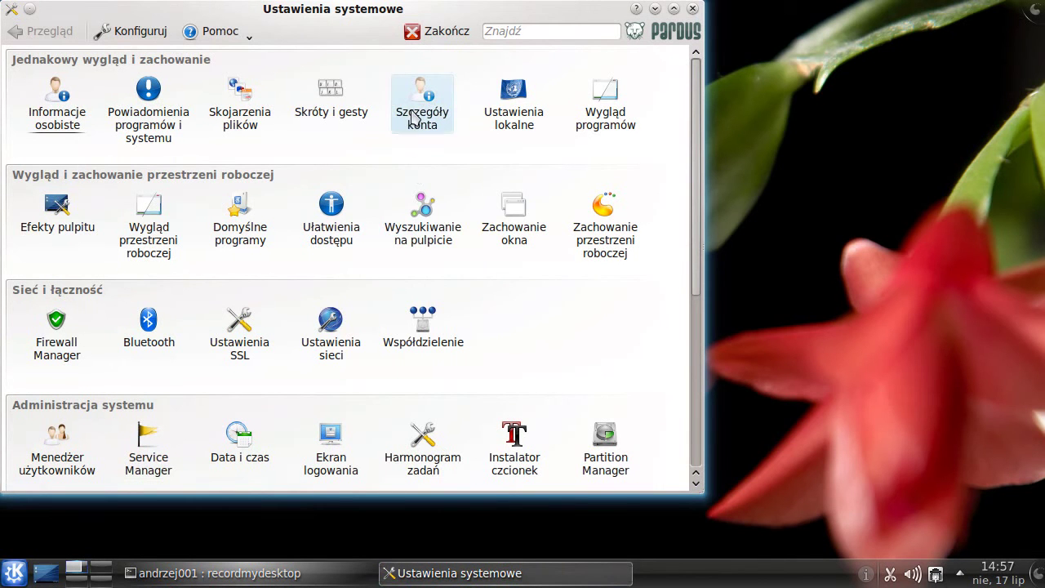
# View the Szczegóły konta settings and the available user pictures without choosing one, and return to the settings overview
pyautogui.moveTo(415, 117)
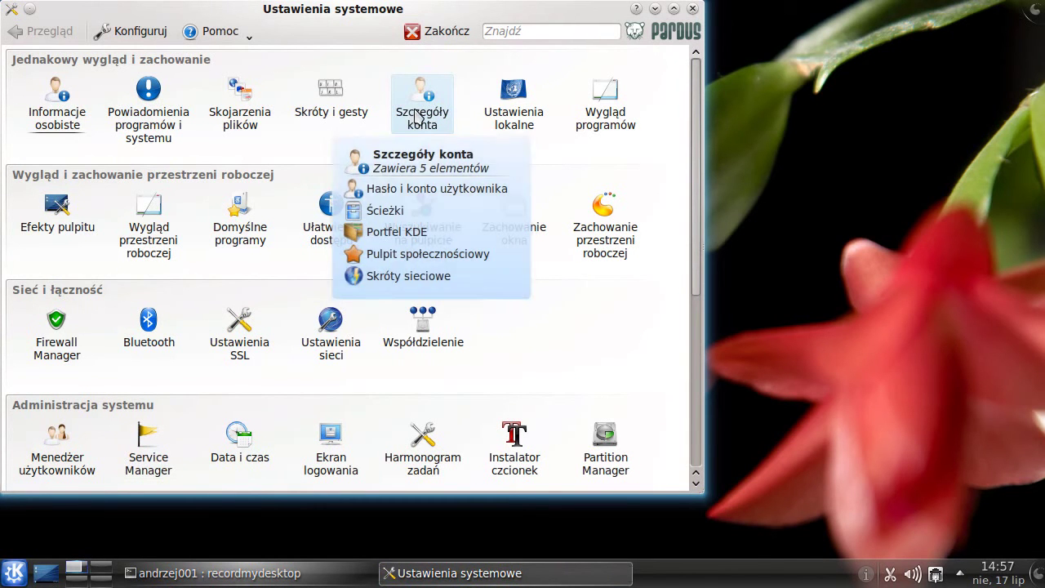
pyautogui.click(417, 117)
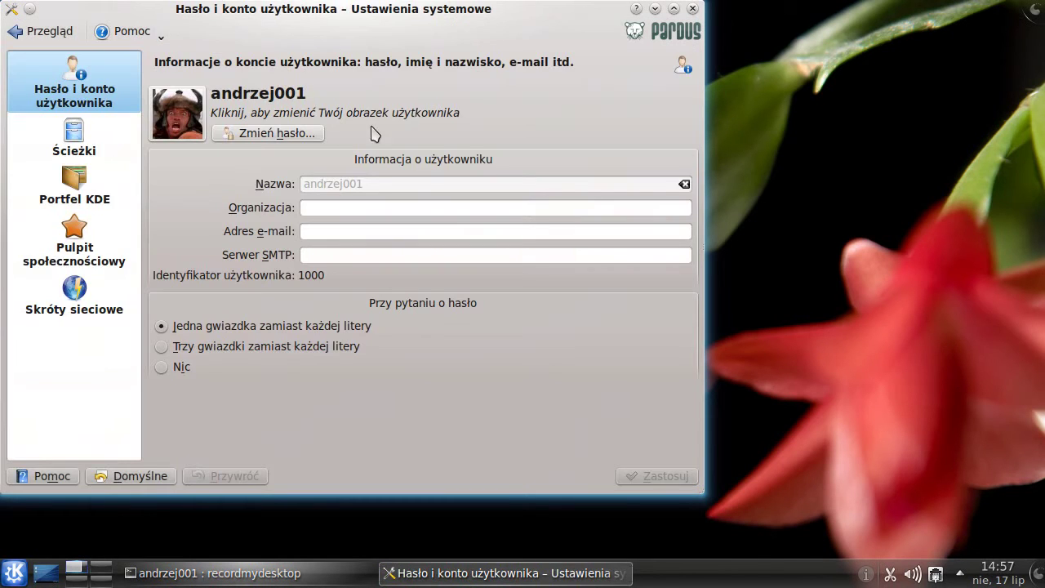
pyautogui.click(169, 116)
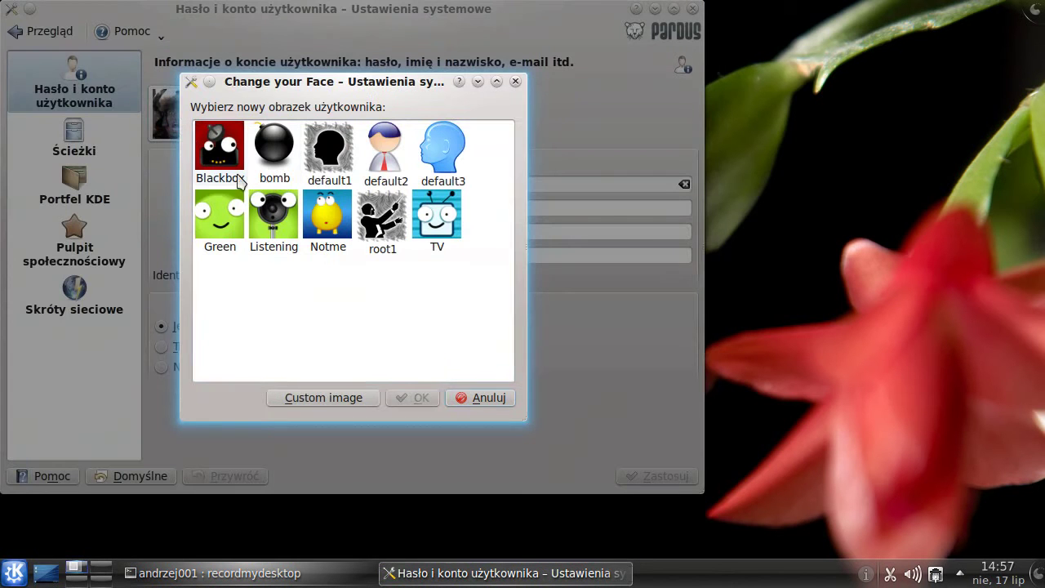
pyautogui.click(482, 397)
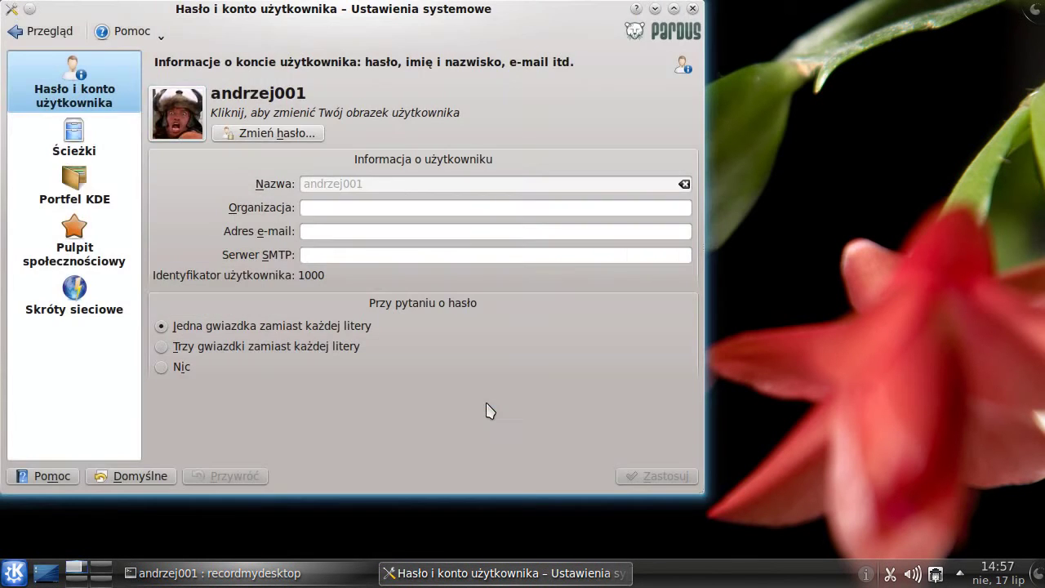
pyautogui.click(34, 40)
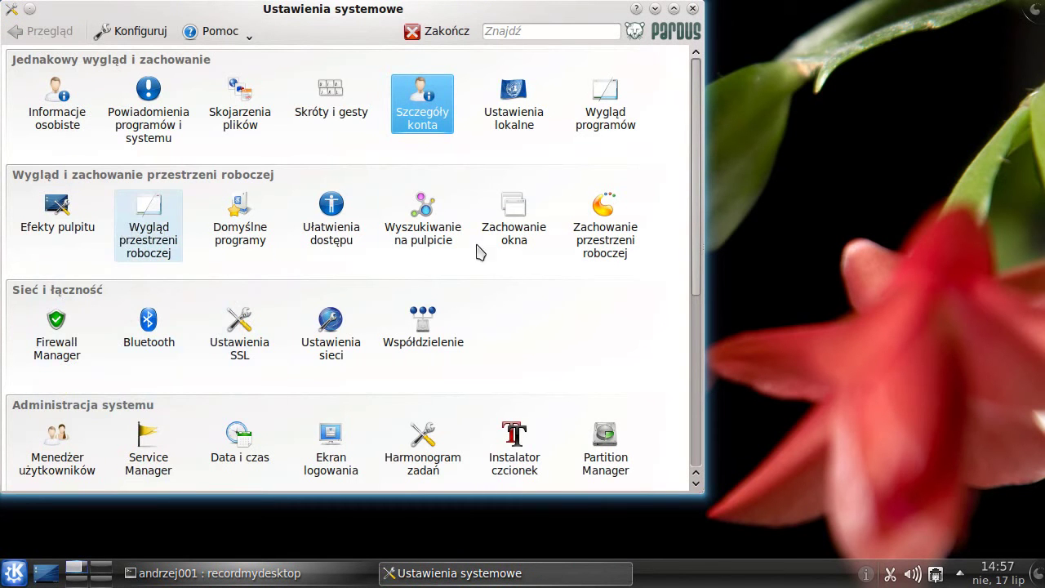
# Review Phonon's devices, speaker setup and backends in the Multimedia settings, declining to forget removed sound devices and discarding changes
pyautogui.scroll(-3, 510, 285)
pyautogui.scroll(-1, 510, 285)
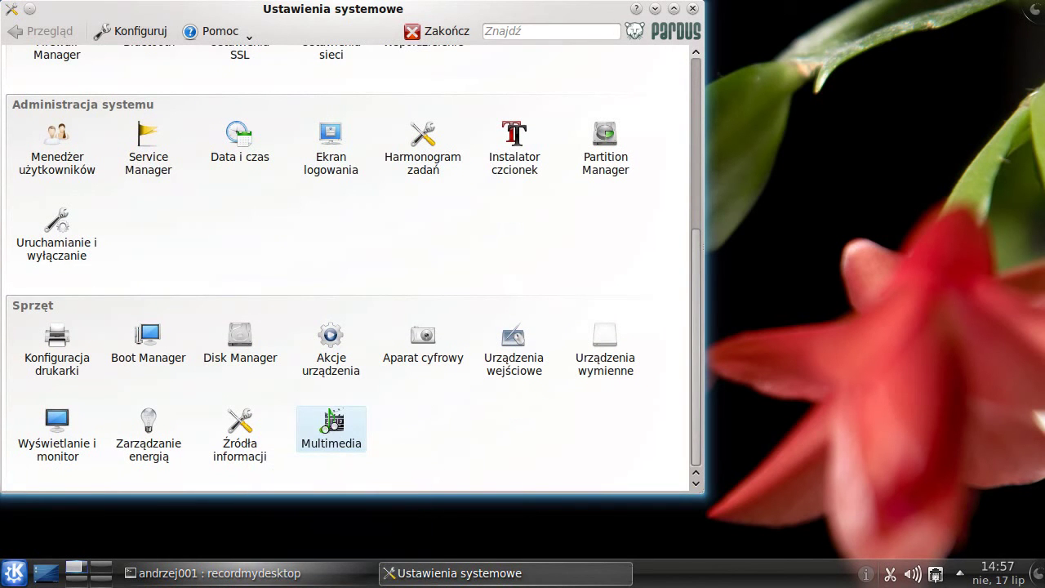
pyautogui.click(331, 431)
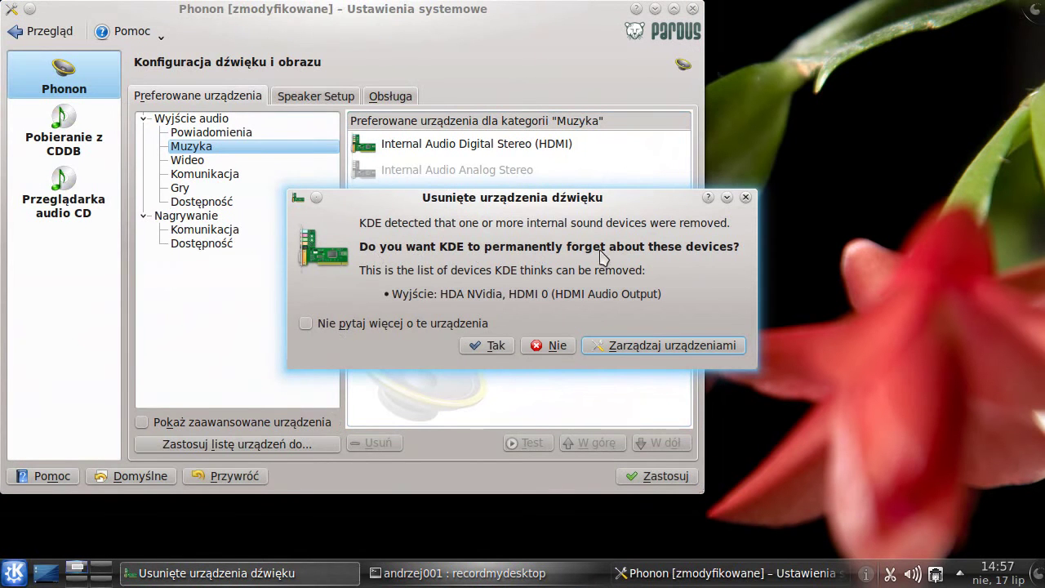
pyautogui.click(556, 346)
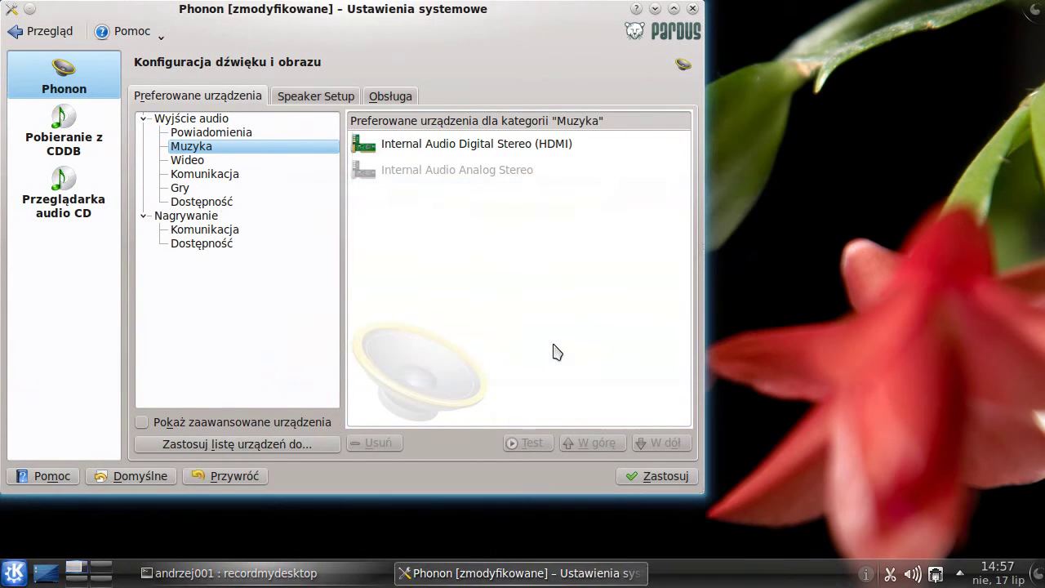
pyautogui.click(294, 98)
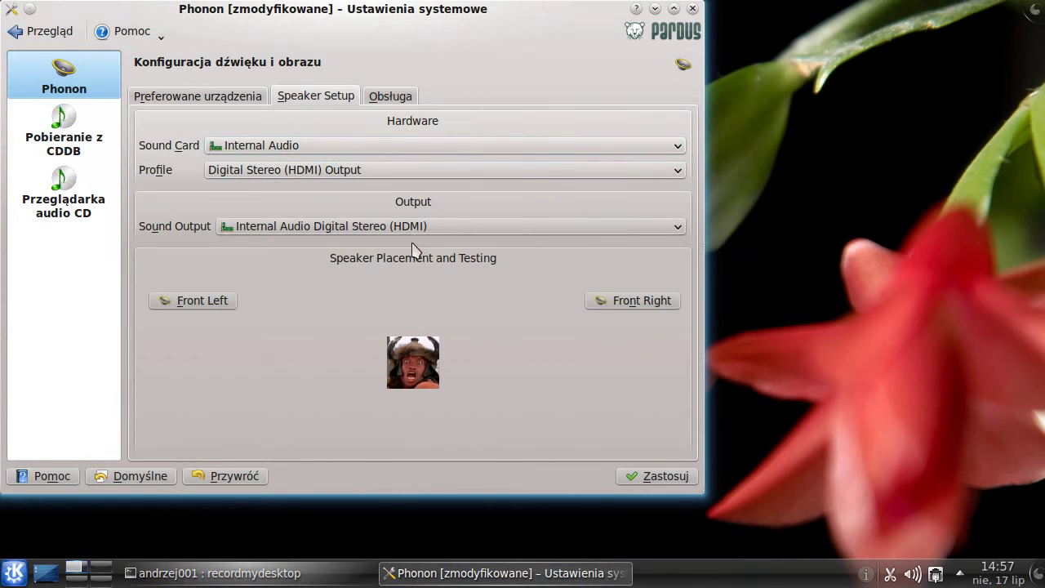
pyautogui.click(381, 93)
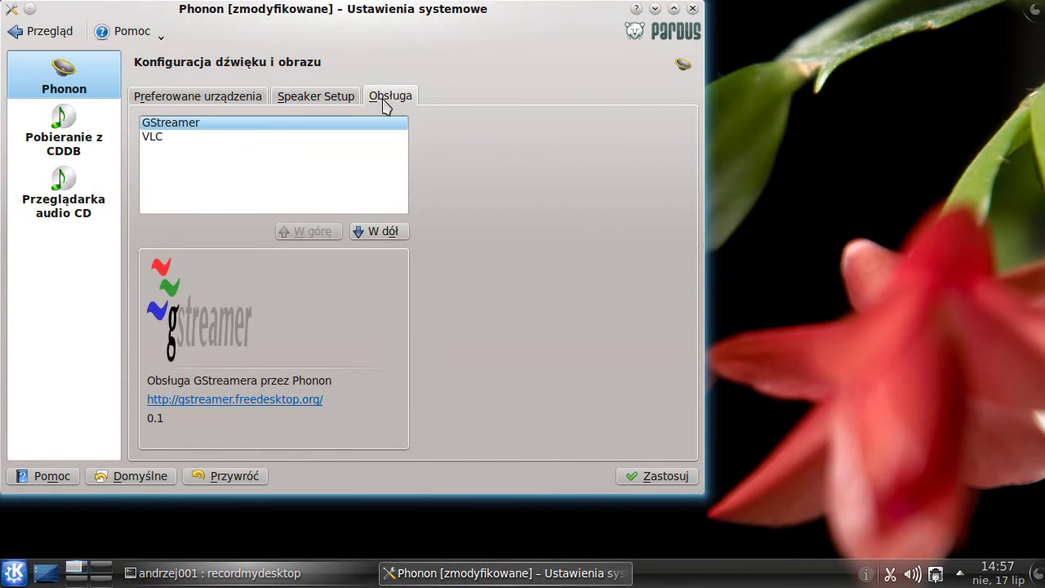
pyautogui.click(52, 30)
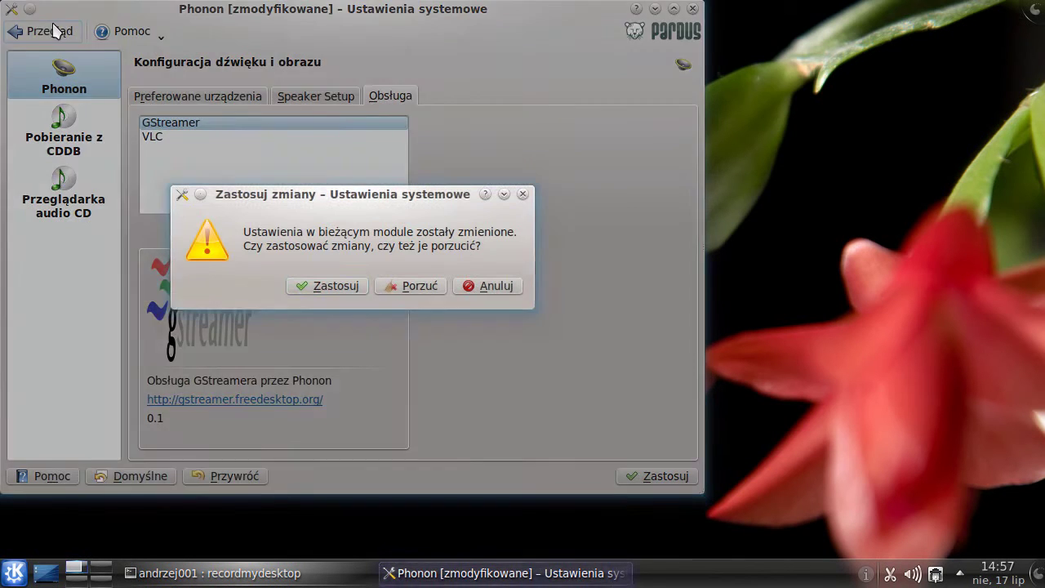
pyautogui.click(435, 296)
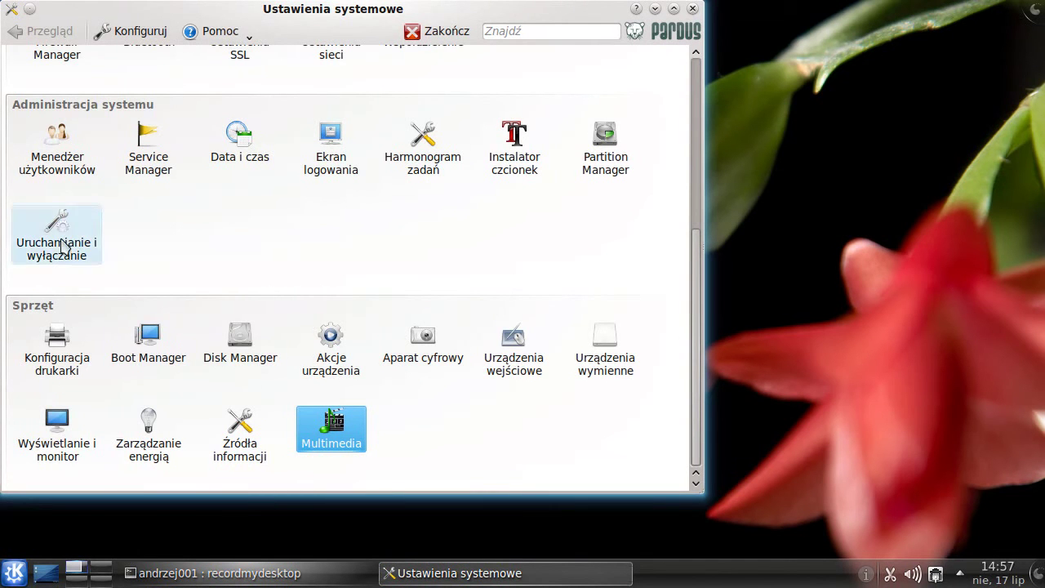
# Inspect the permissions and program properties of the NVIDIA X Server Settings autostart entry under Uruchamianie i wyłączanie, and cancel the dialog
pyautogui.click(64, 245)
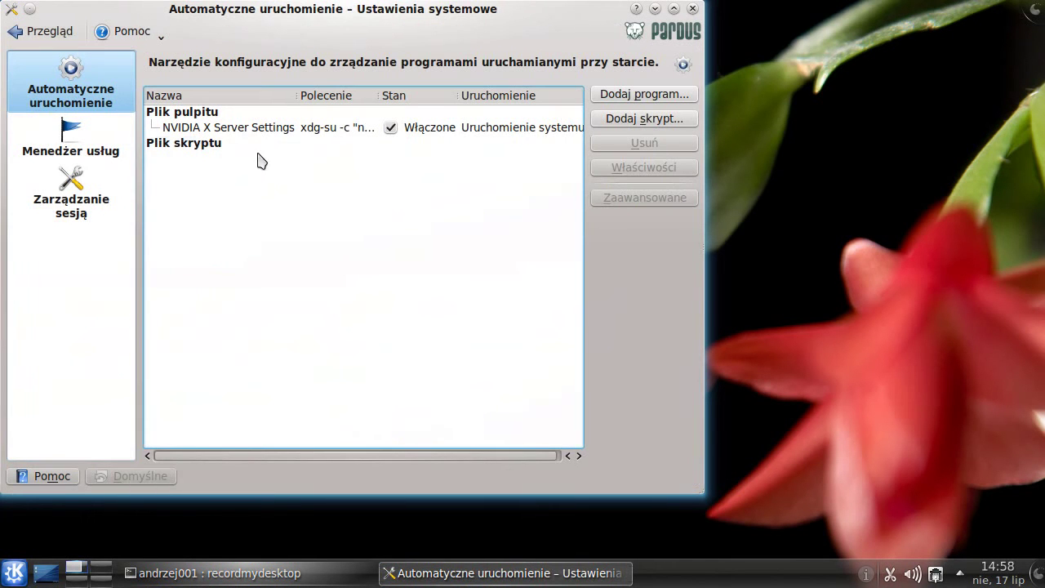
pyautogui.click(450, 133)
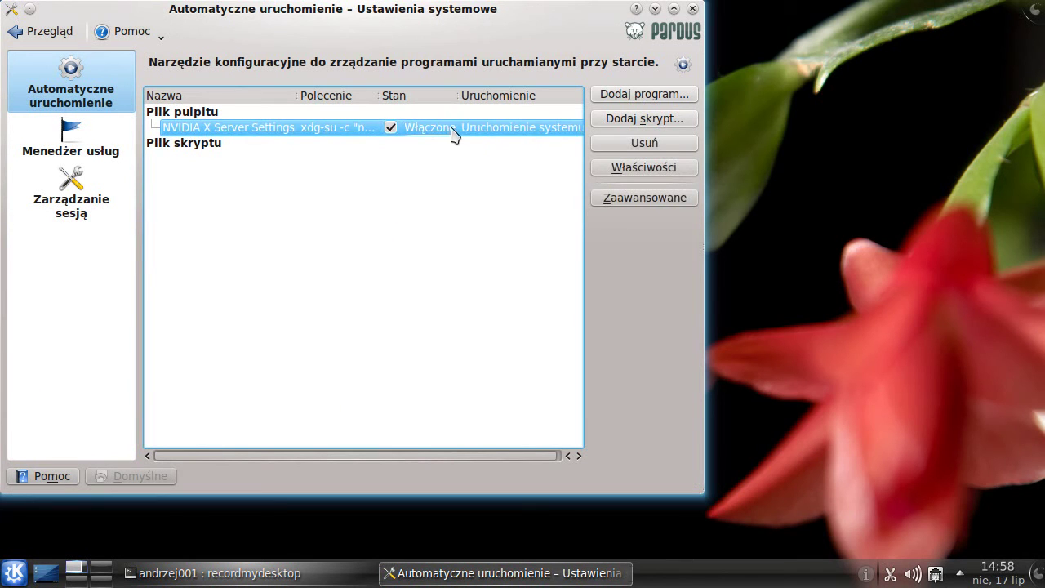
pyautogui.click(611, 168)
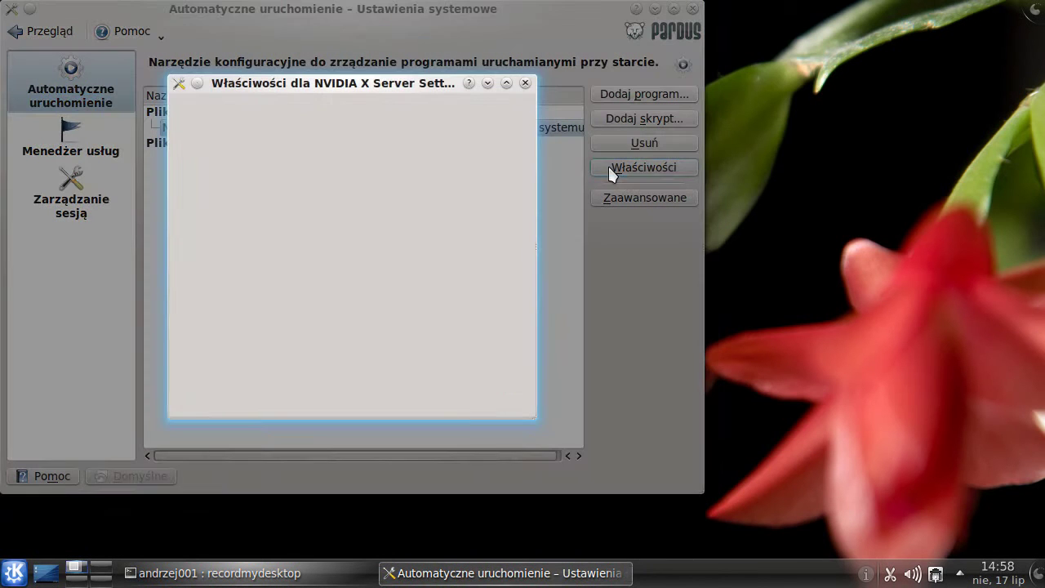
pyautogui.click(289, 115)
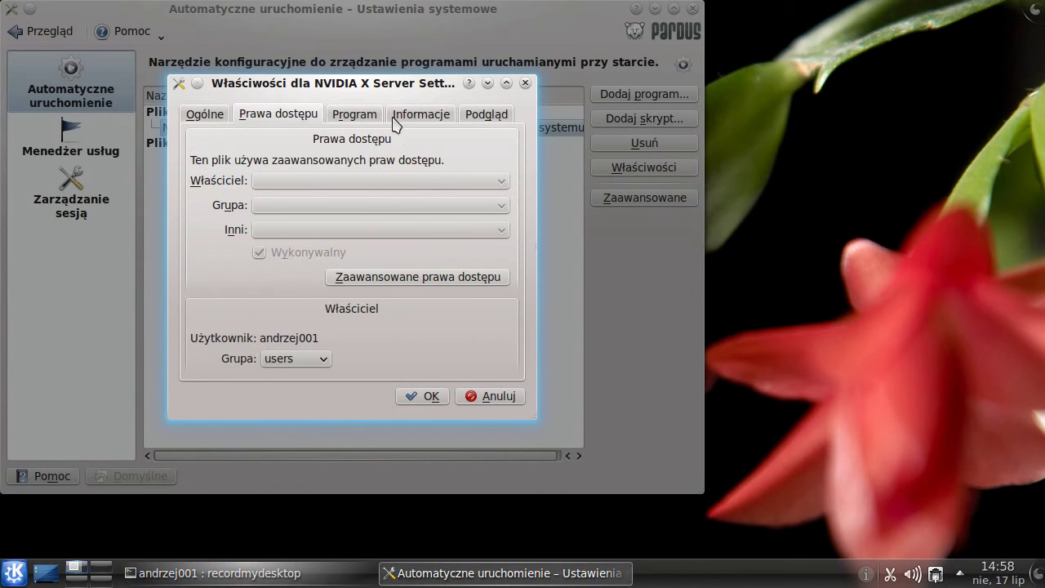
pyautogui.click(355, 115)
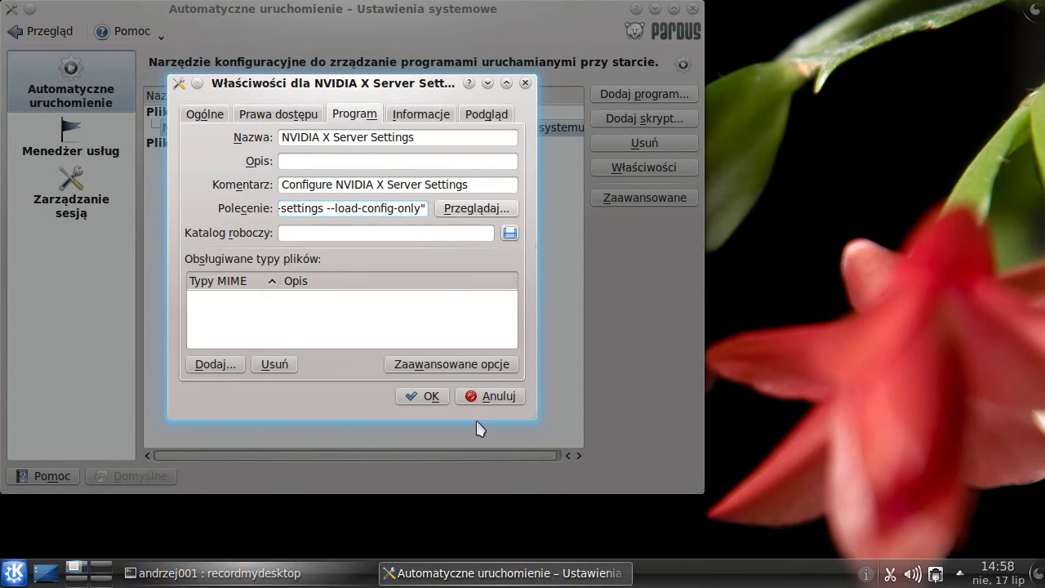
pyautogui.click(495, 399)
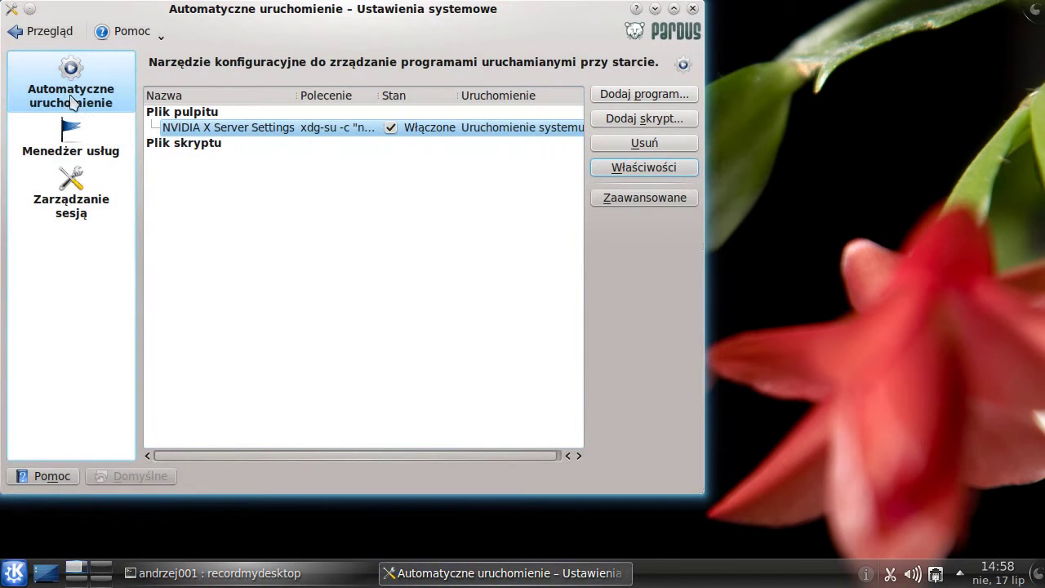
# View the Menedżer usług page and open the Zarządzanie sesją page
pyautogui.click(67, 139)
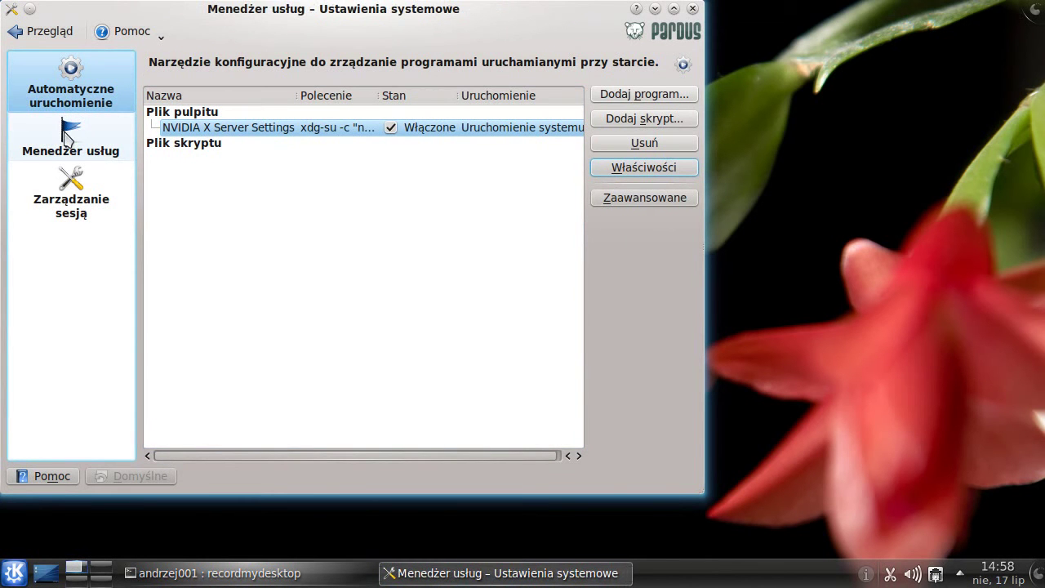
pyautogui.click(71, 210)
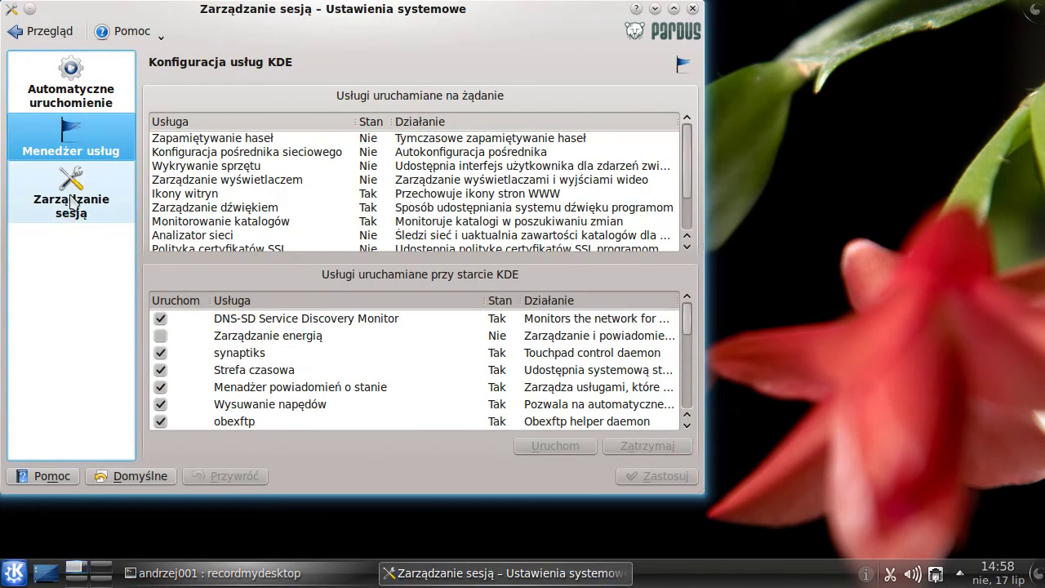
# Return to the settings overview and quit Ustawienia systemowe
pyautogui.click(31, 34)
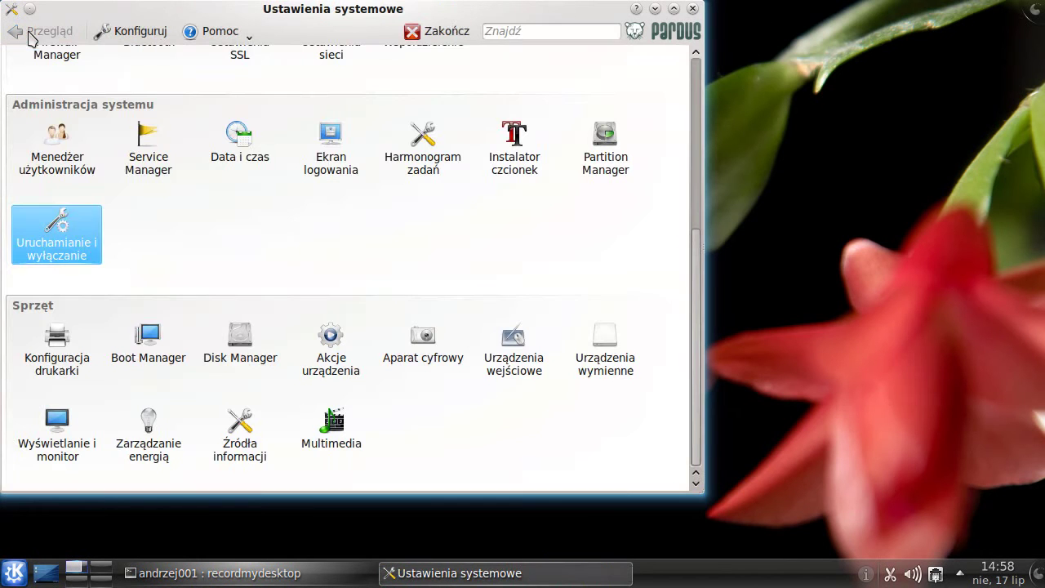
pyautogui.click(413, 33)
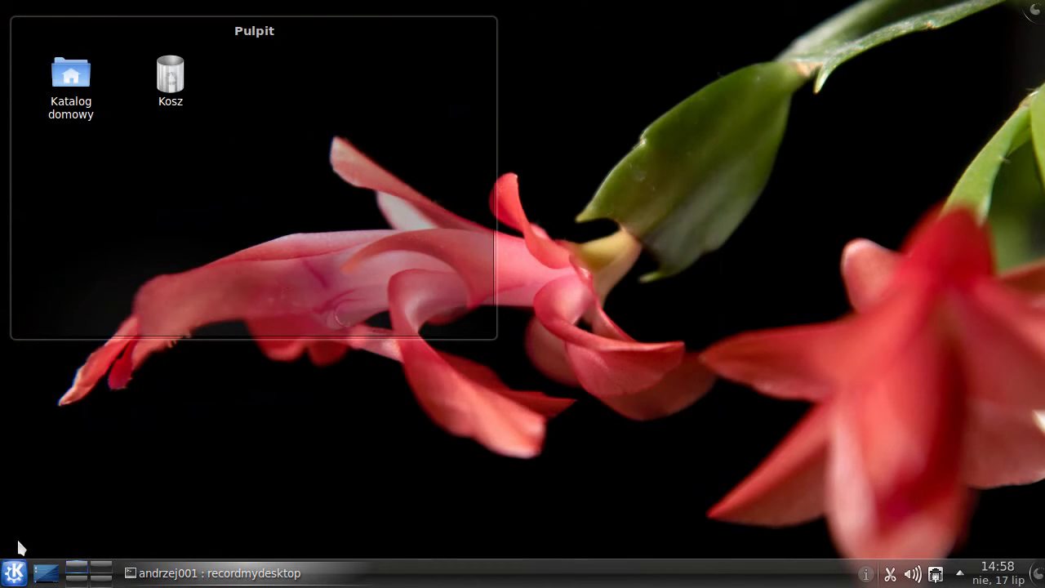
# Apply the Dama Dama wallpaper in the Pulpit desktop settings
pyautogui.click(1039, 9)
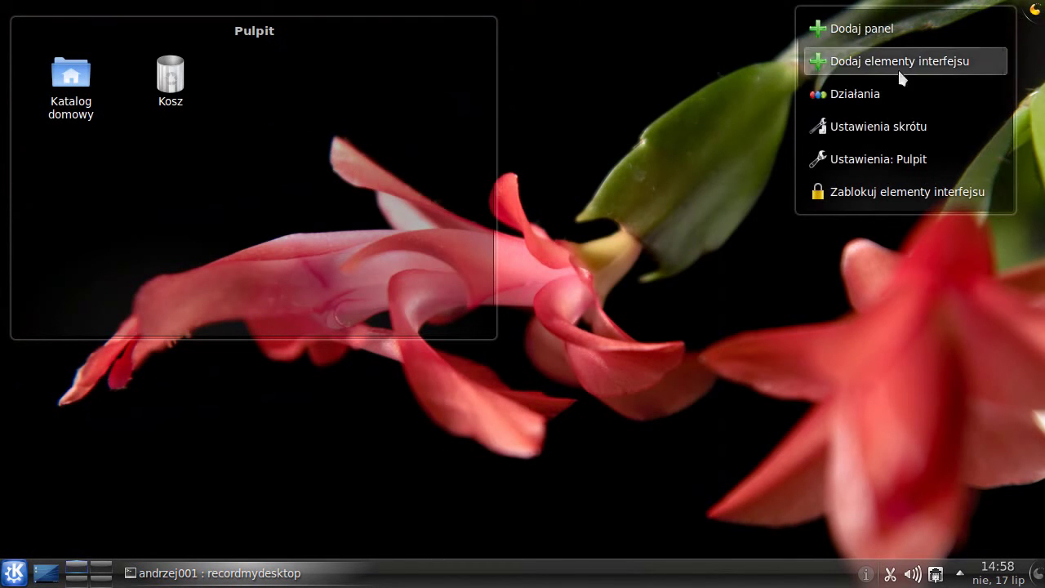
pyautogui.click(860, 159)
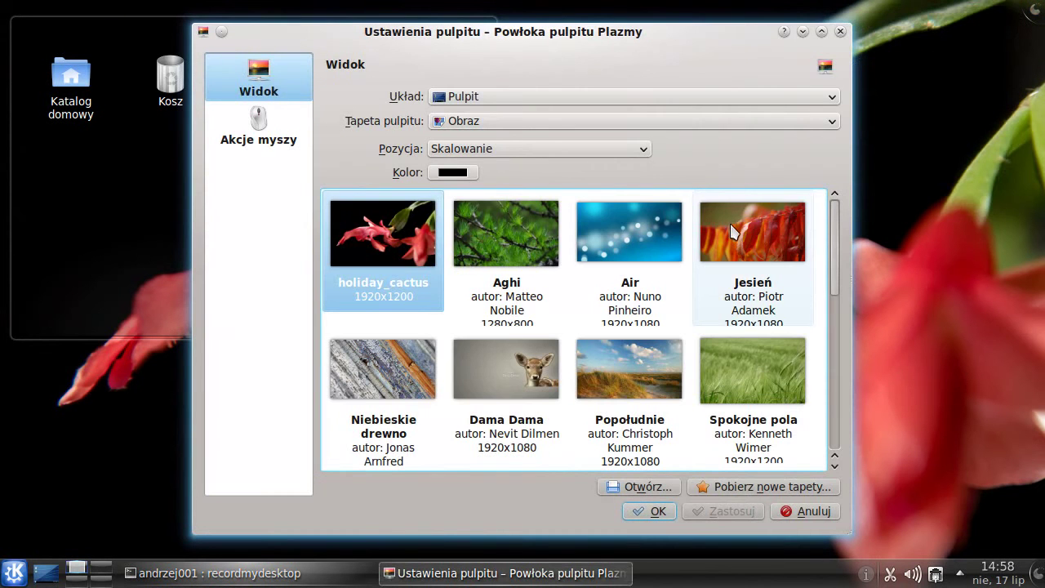
pyautogui.moveTo(836, 234); pyautogui.dragTo(836, 296)
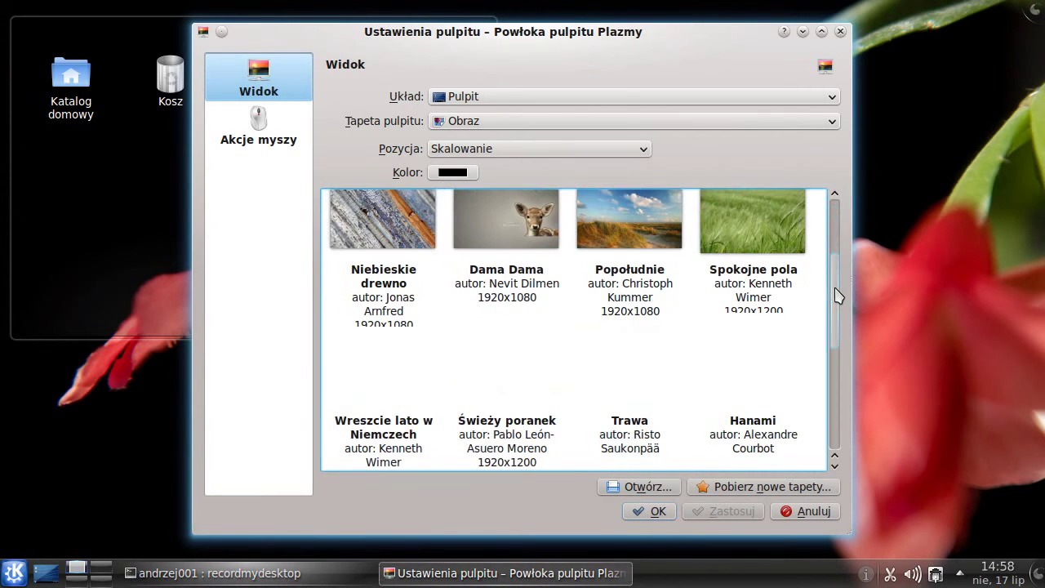
pyautogui.click(531, 233)
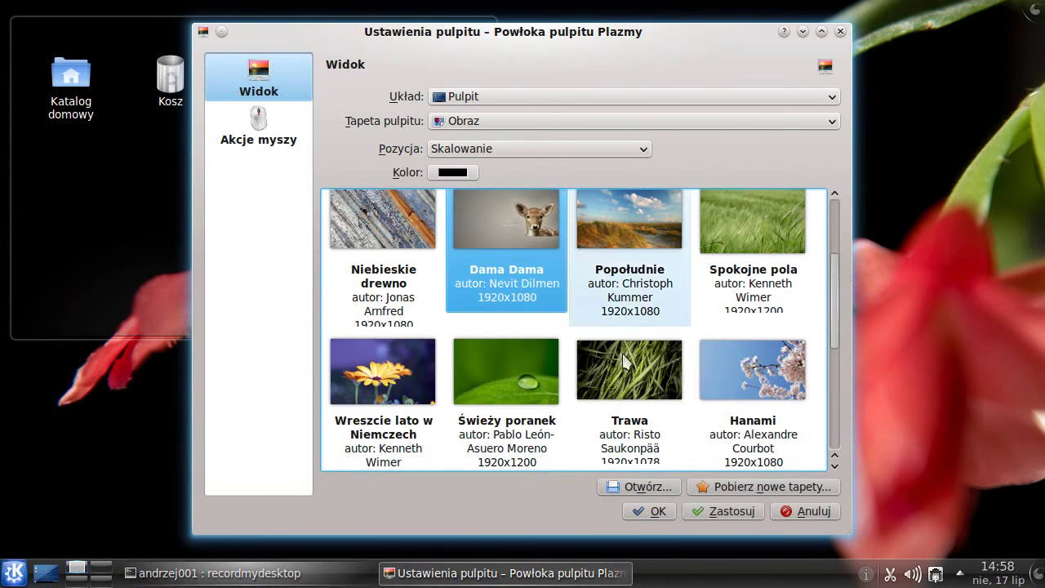
pyautogui.click(713, 510)
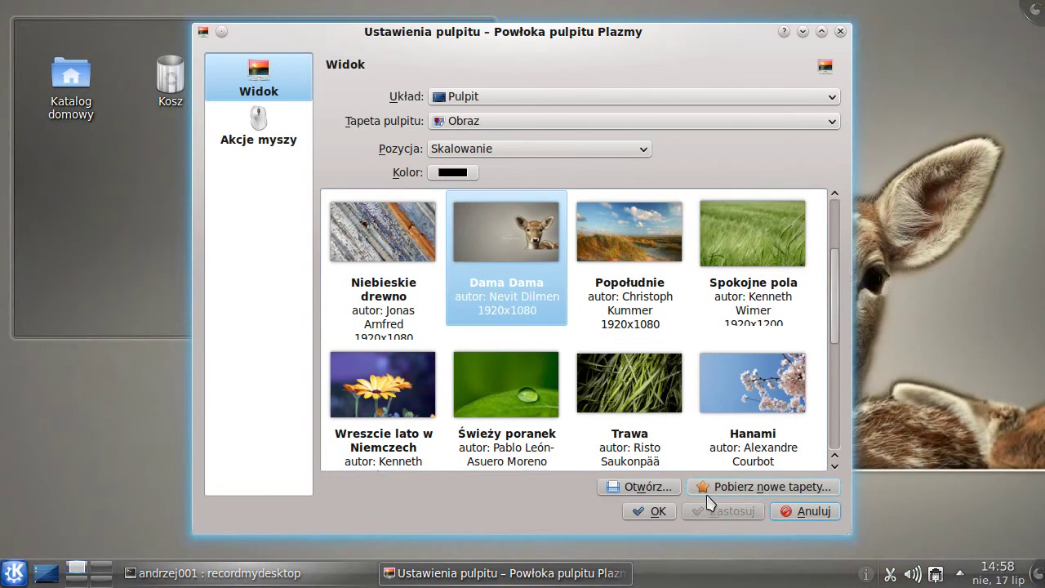
# Review the available desktop layouts without choosing another, preview the desktop with the settings window minimized, and confirm the desktop settings
pyautogui.click(553, 102)
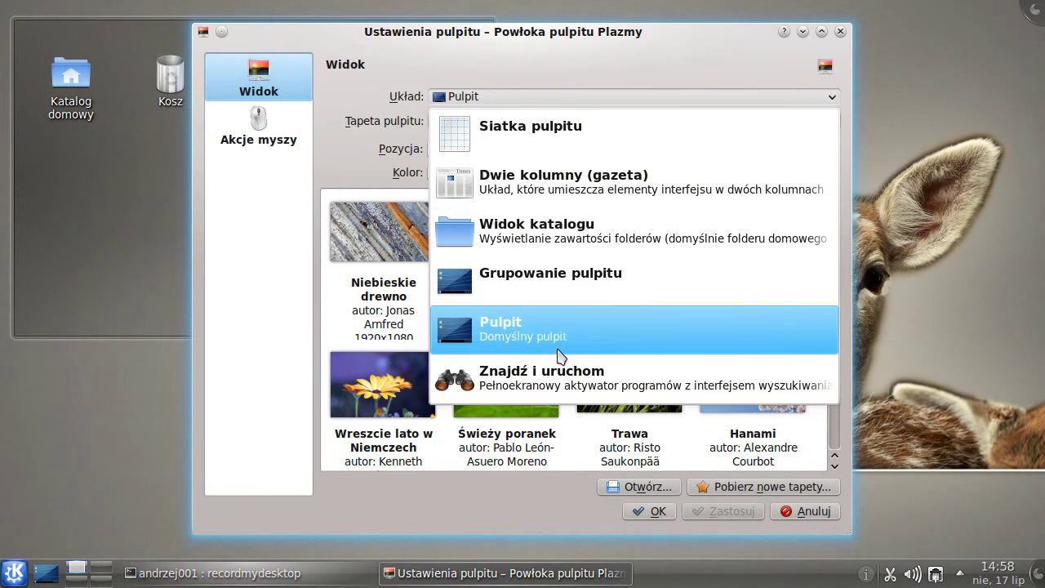
pyautogui.click(909, 371)
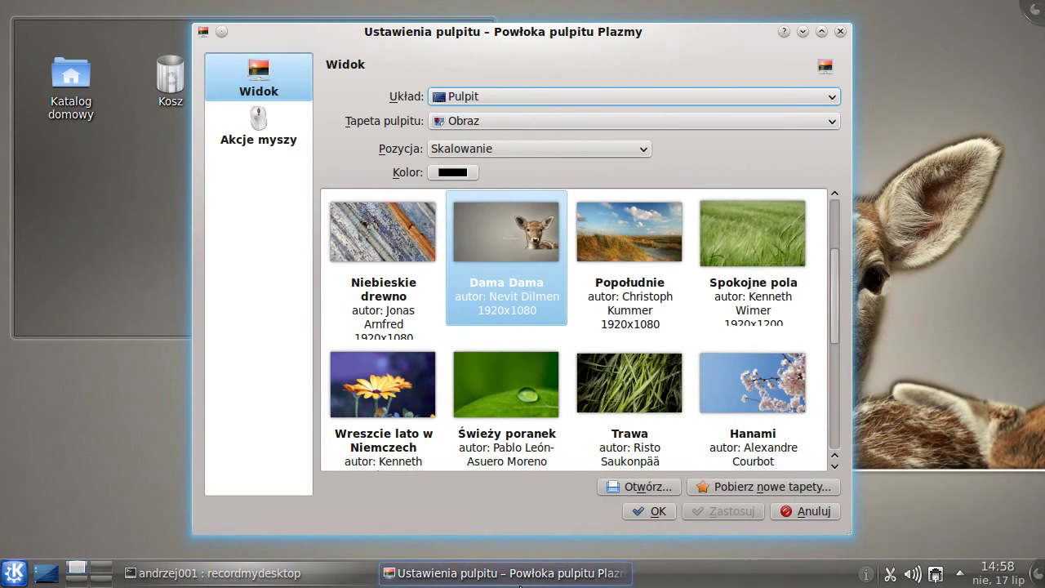
pyautogui.click(520, 576)
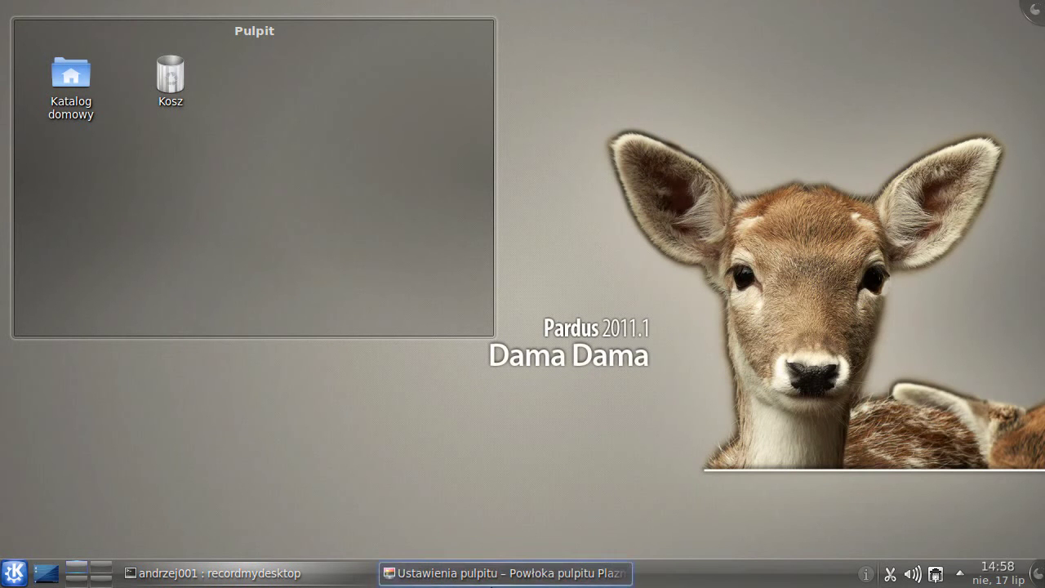
pyautogui.click(493, 576)
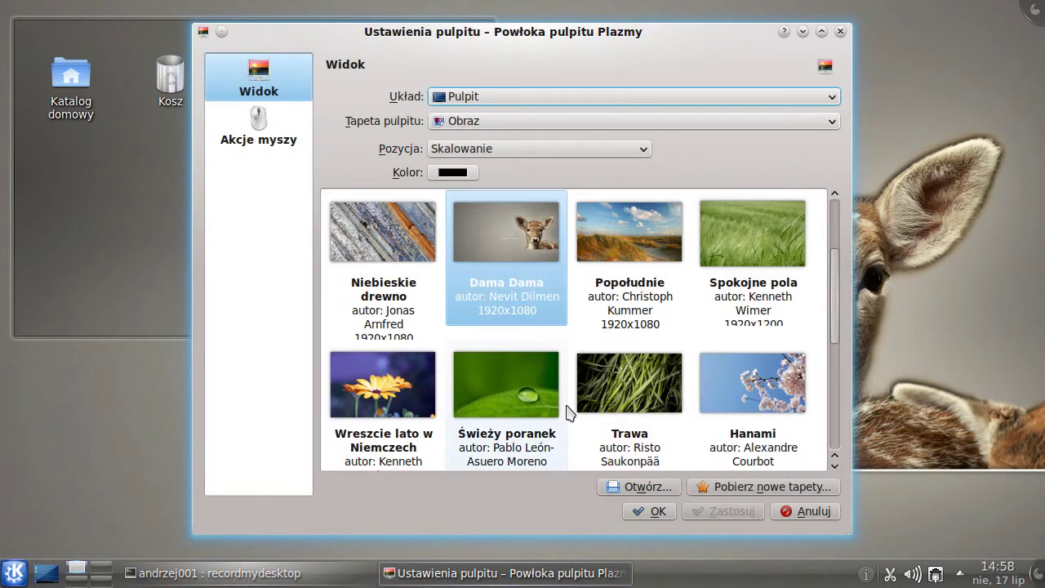
pyautogui.click(653, 512)
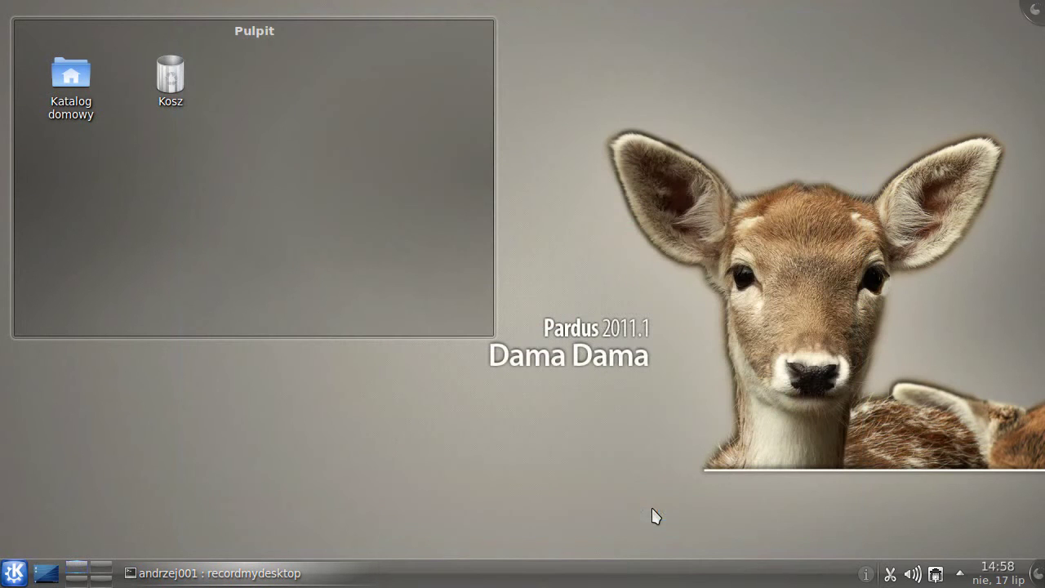
# Browse the widgets available for the panel and add Lancelot (program uruchamiający) beside the show-desktop widget
pyautogui.click(1038, 573)
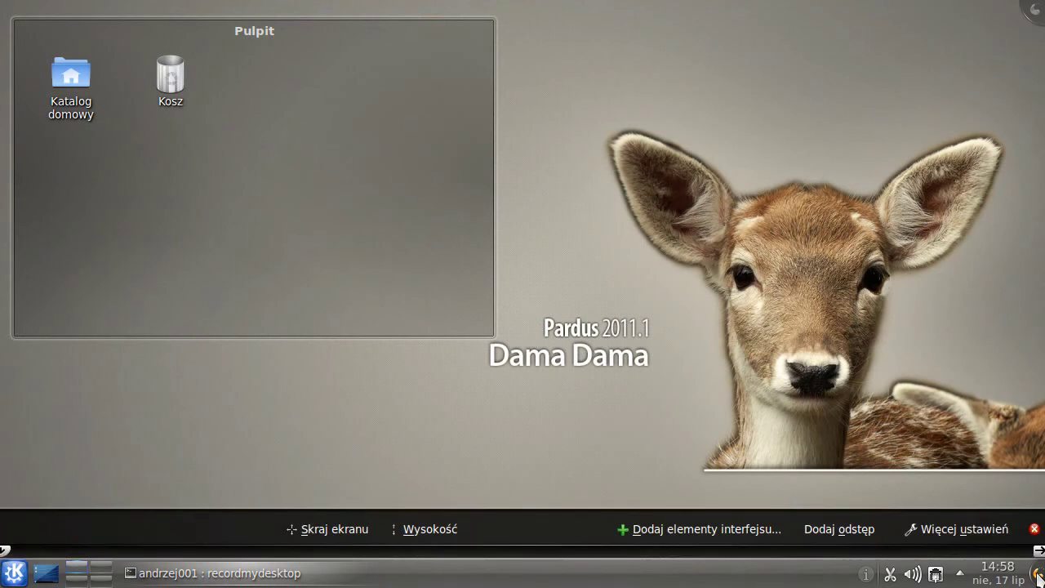
pyautogui.click(688, 520)
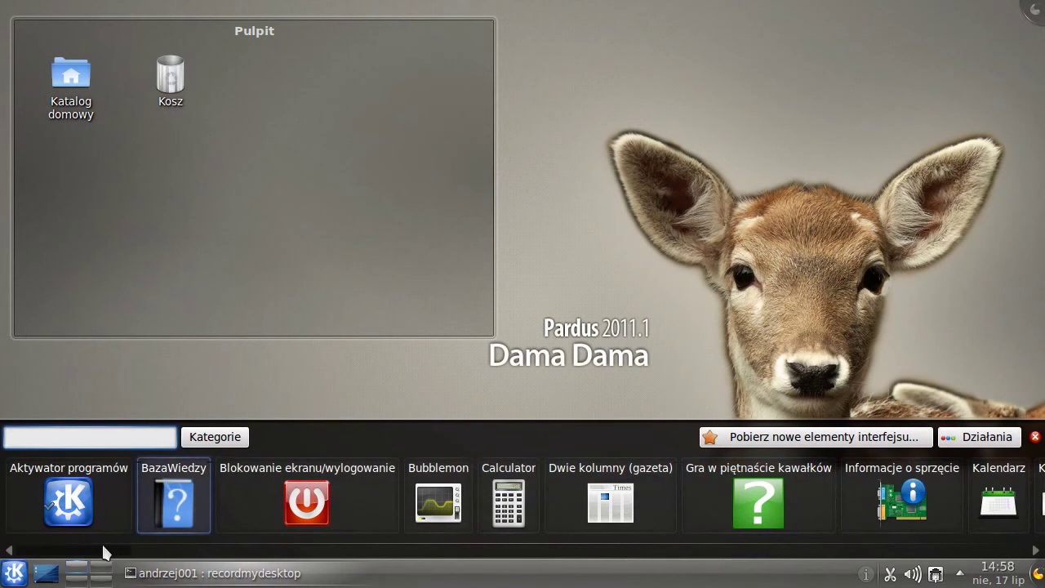
pyautogui.scroll(-2, 93, 555)
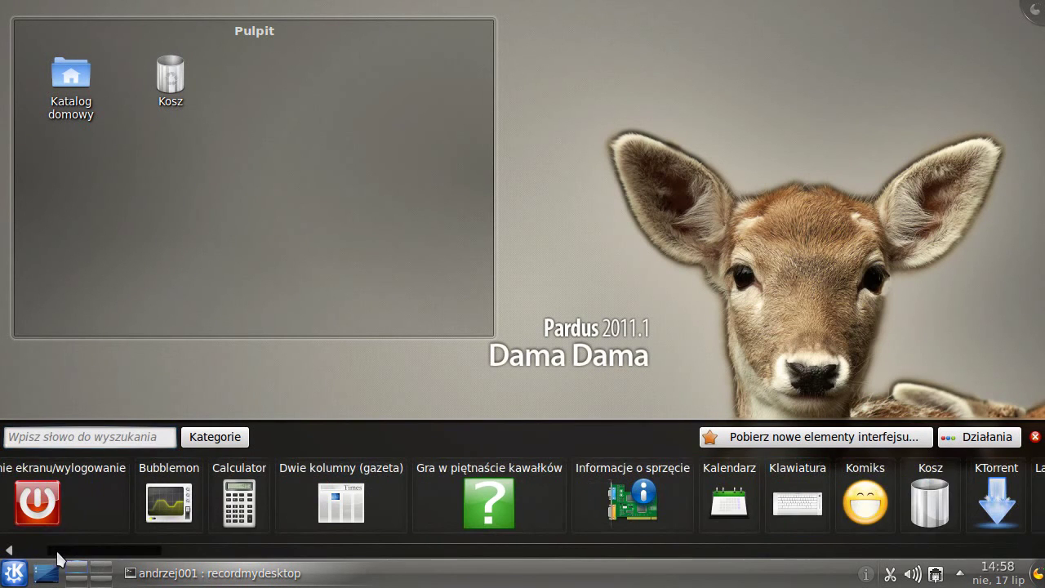
pyautogui.scroll(-3, 65, 556)
pyautogui.scroll(-2, 173, 563)
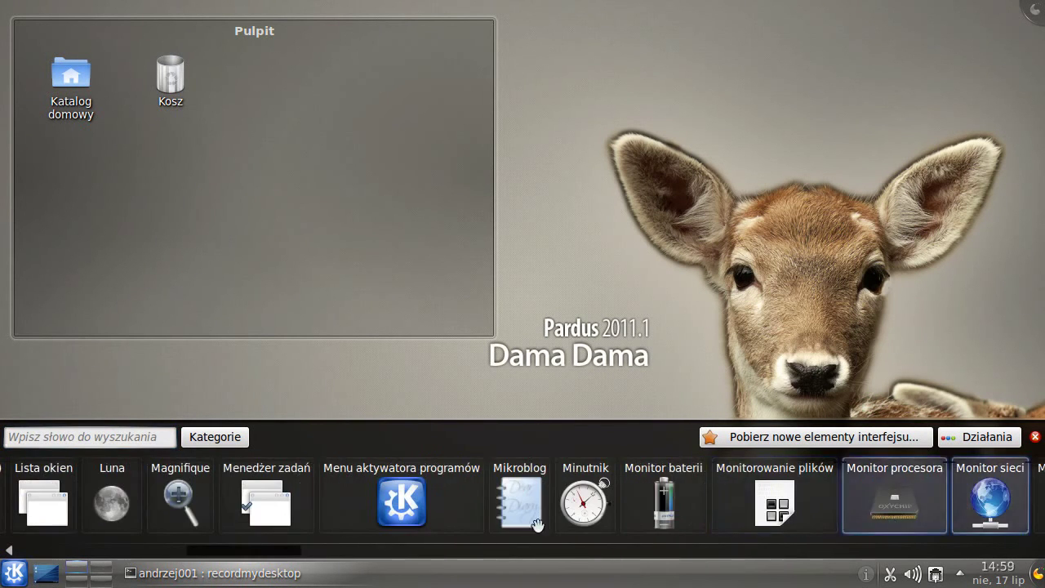
pyautogui.moveTo(200, 557); pyautogui.dragTo(147, 555)
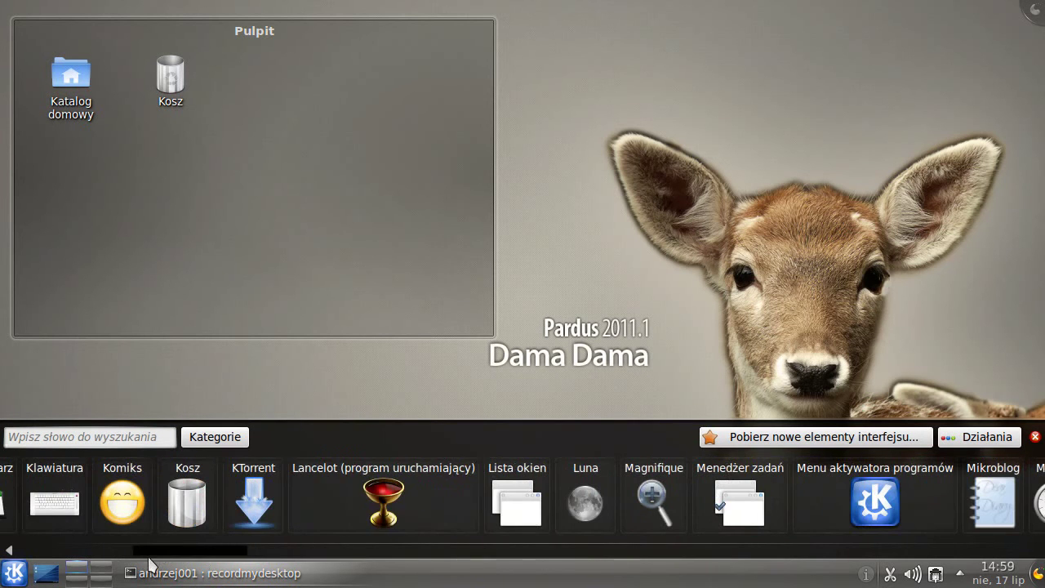
pyautogui.moveTo(388, 506); pyautogui.dragTo(70, 576)
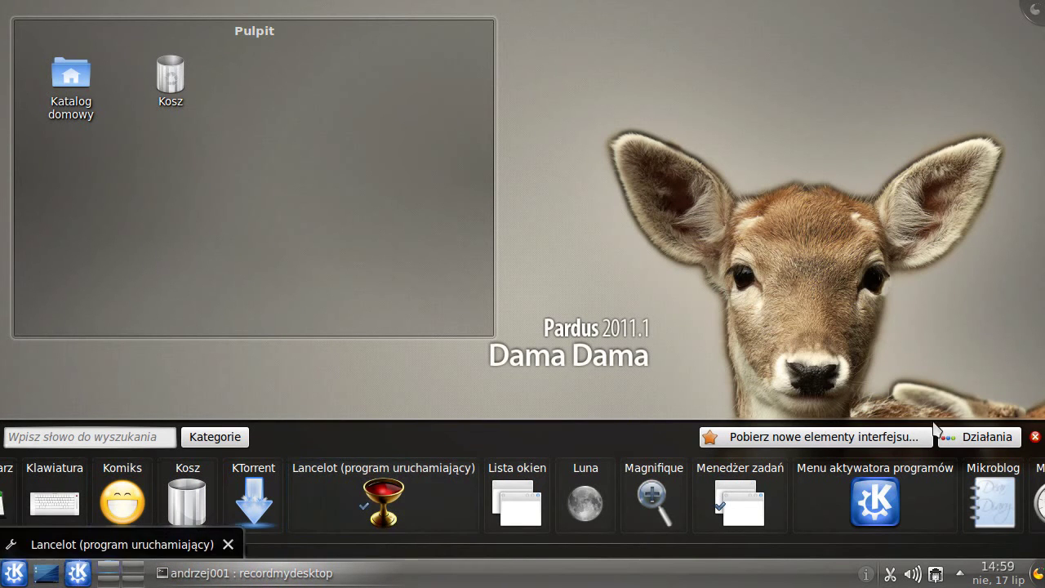
pyautogui.click(1035, 437)
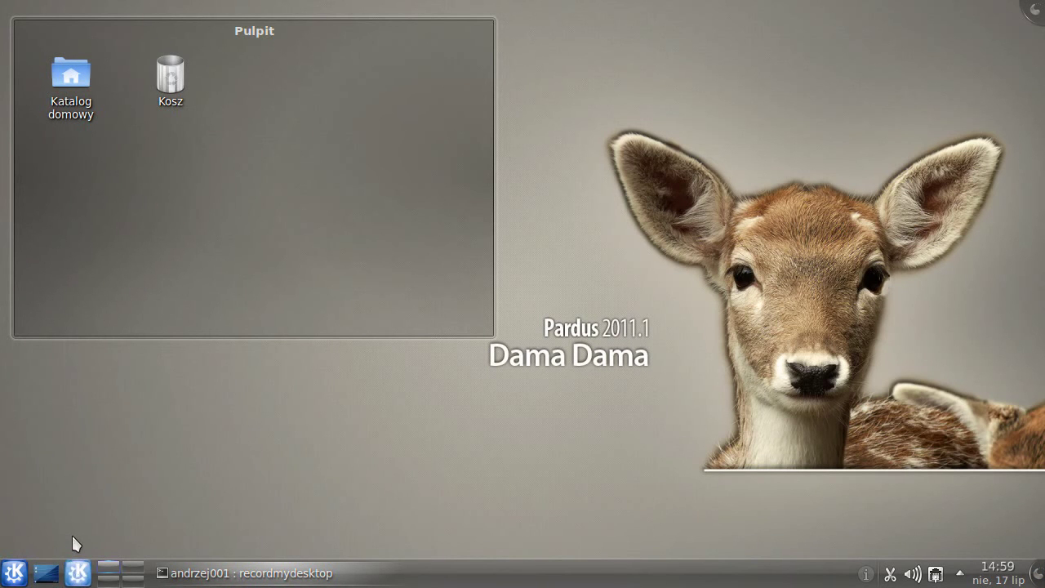
# Browse the Multimedia programs in the Lancelot launcher, dismissing its usage-log notification, and remove Lancelot from the panel
pyautogui.click(77, 575)
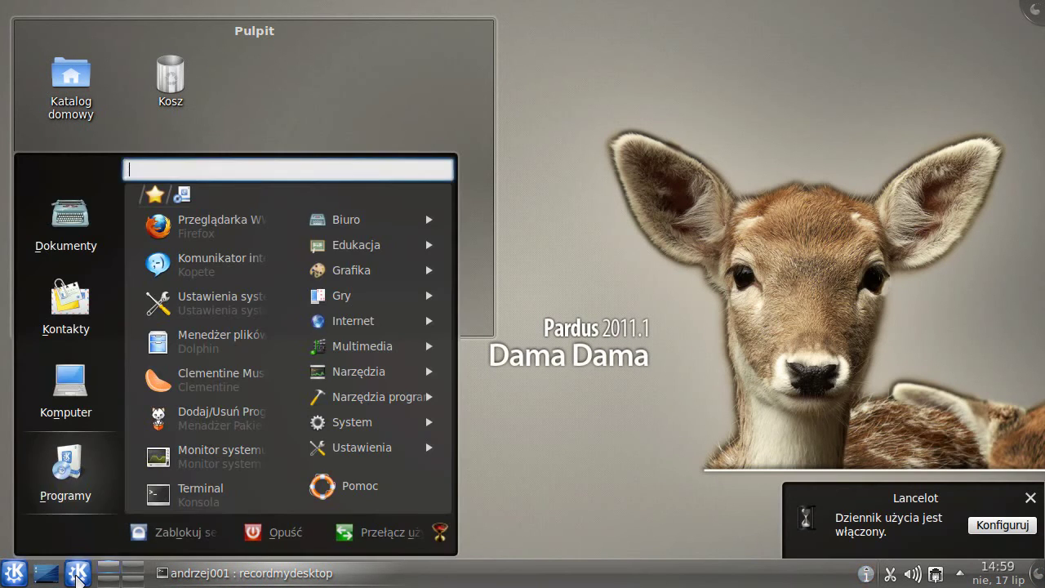
pyautogui.click(1034, 503)
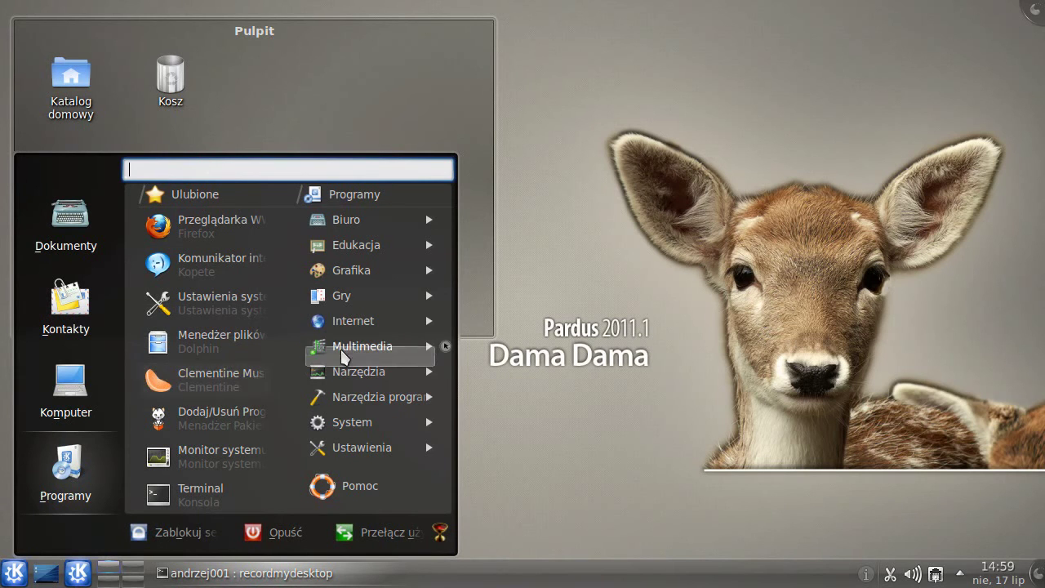
pyautogui.click(441, 346)
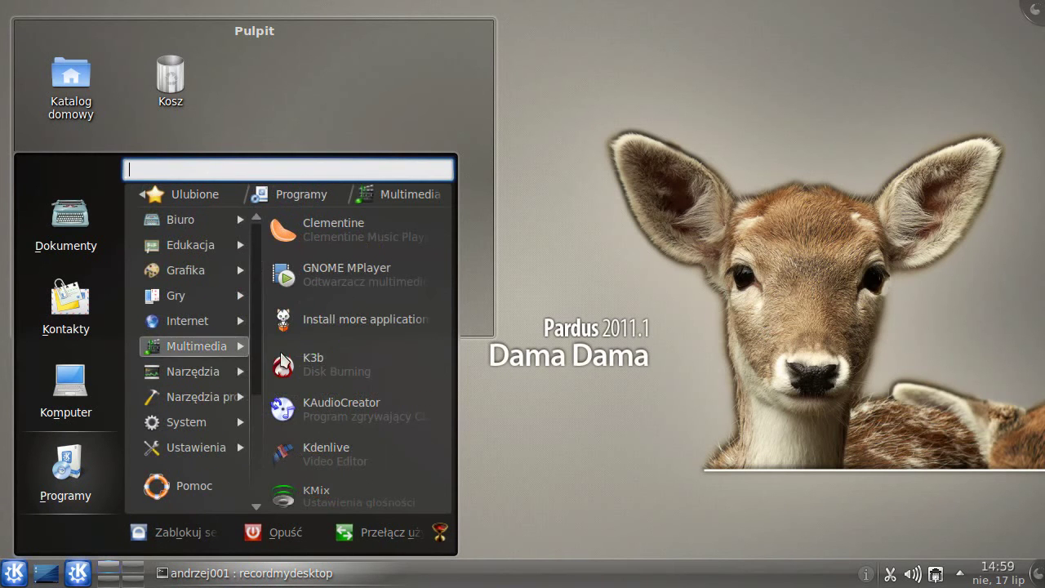
pyautogui.click(518, 498)
pyautogui.rightClick(77, 572)
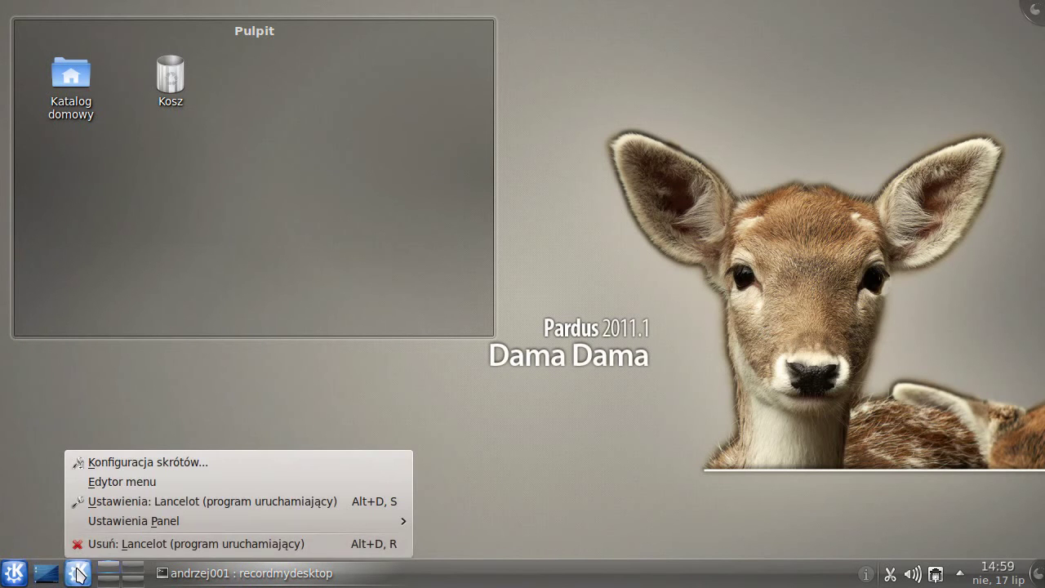
pyautogui.click(109, 541)
# Examine the system load graphs in Monitor systemu, briefly check the recordmydesktop terminal, and close the monitor
pyautogui.click(13, 573)
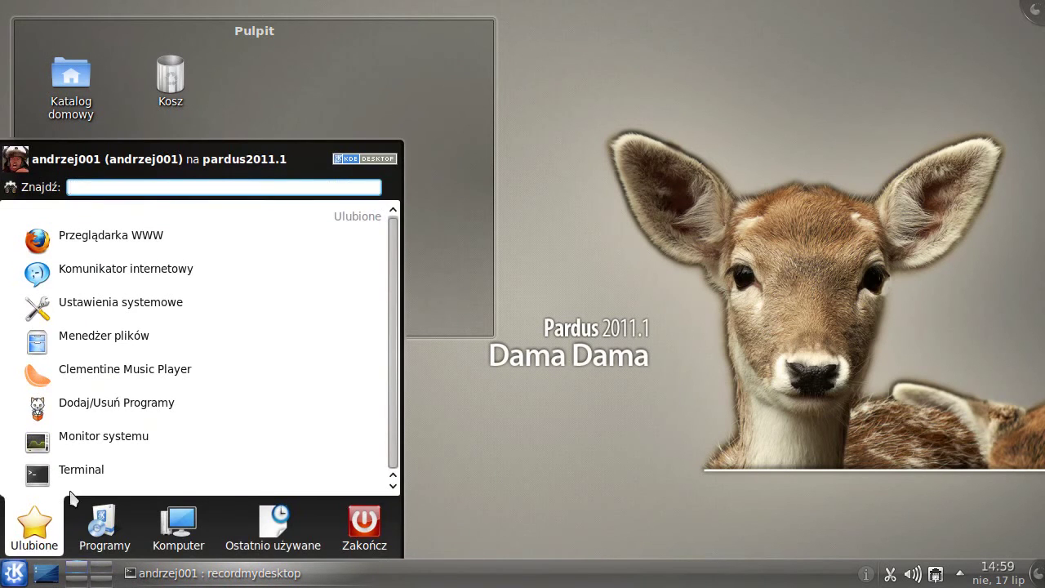
pyautogui.click(93, 442)
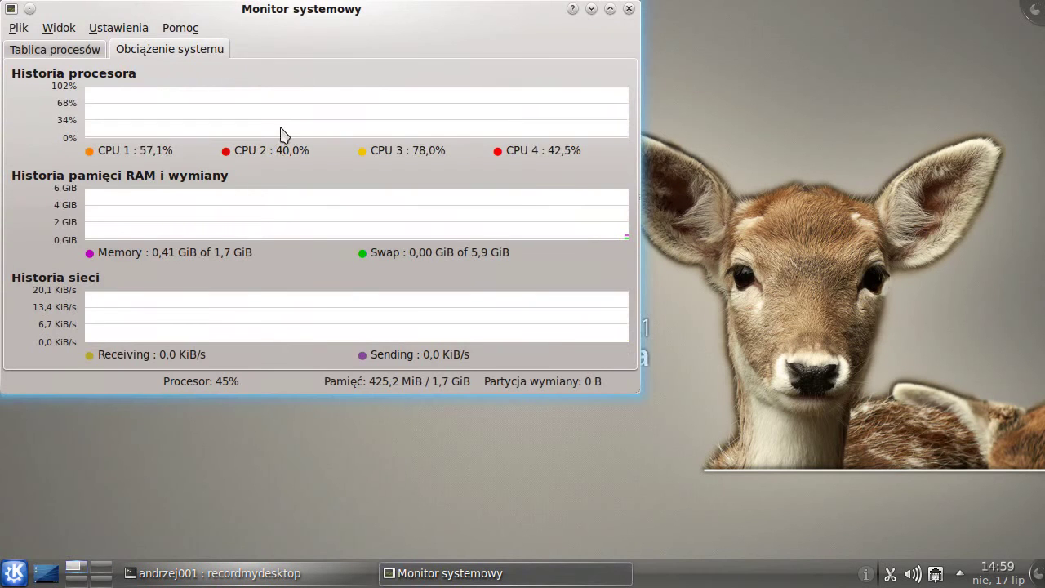
pyautogui.moveTo(313, 13); pyautogui.dragTo(334, 51)
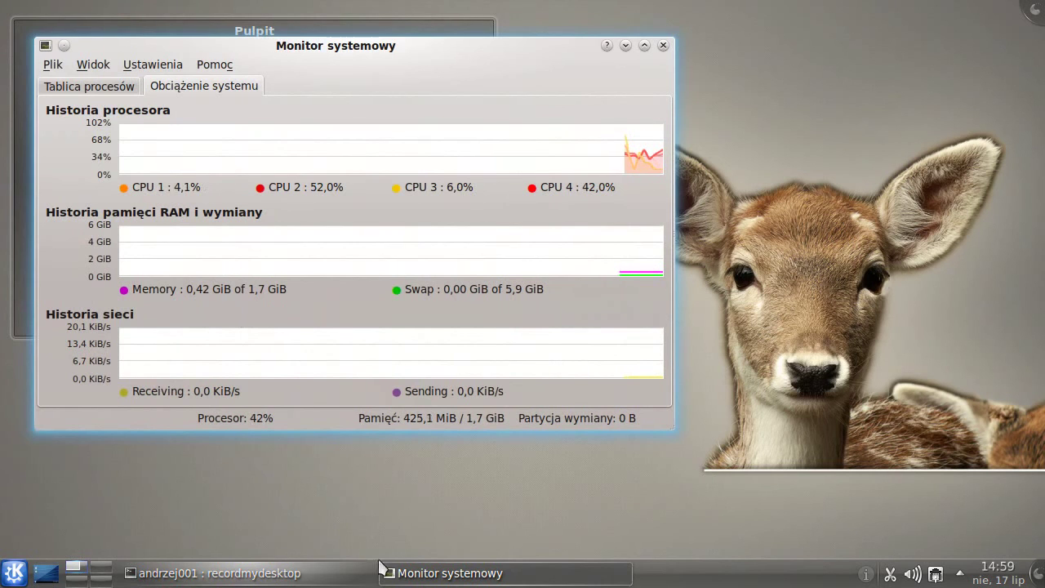
pyautogui.click(256, 572)
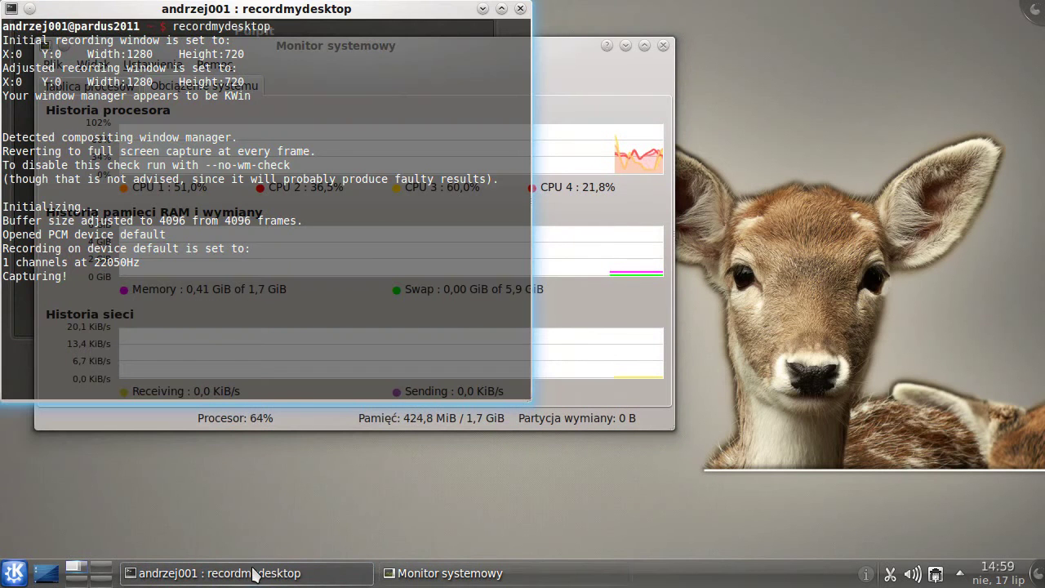
pyautogui.click(201, 574)
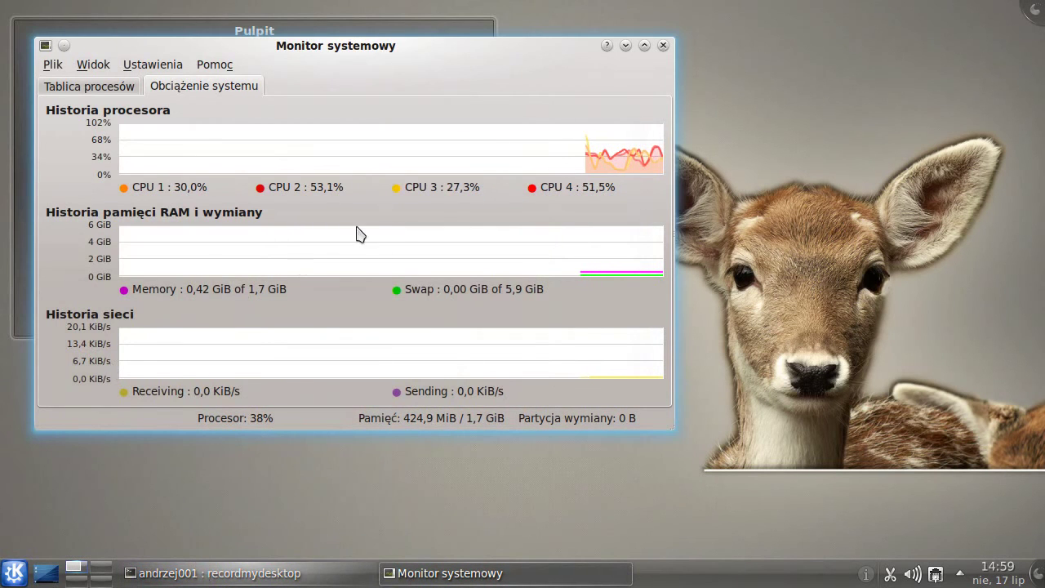
pyautogui.click(662, 46)
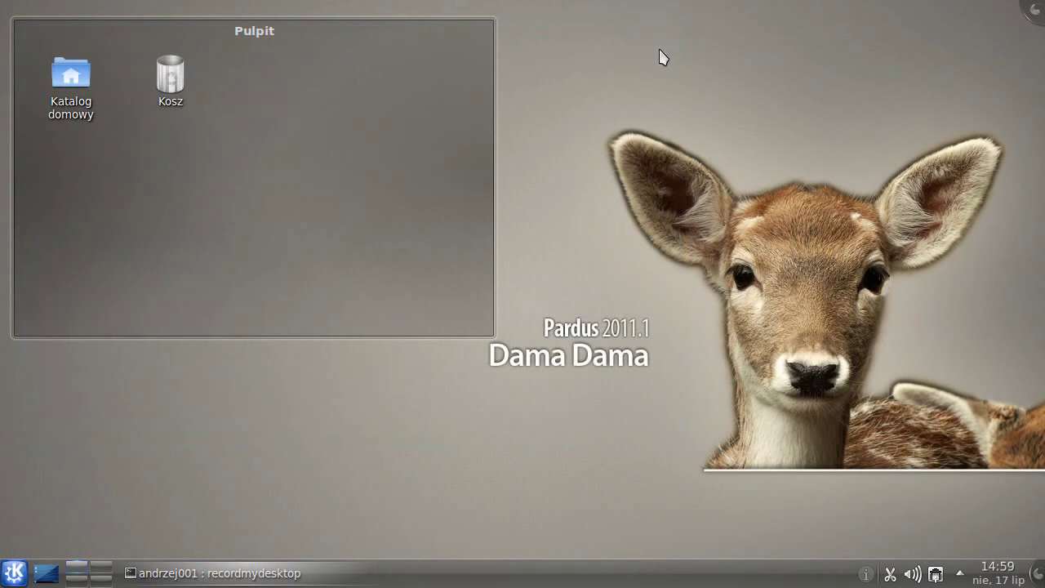
# Review the country, language, currency and spell-checking settings under Ustawienia lokalne in Ustawienia systemowe, and close the settings window
pyautogui.click(5, 576)
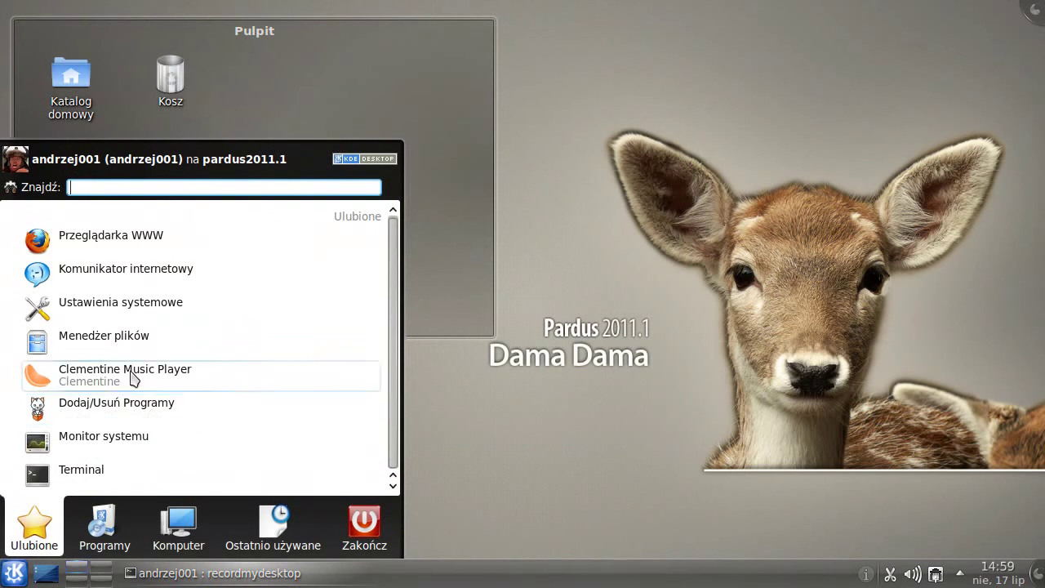
pyautogui.click(141, 314)
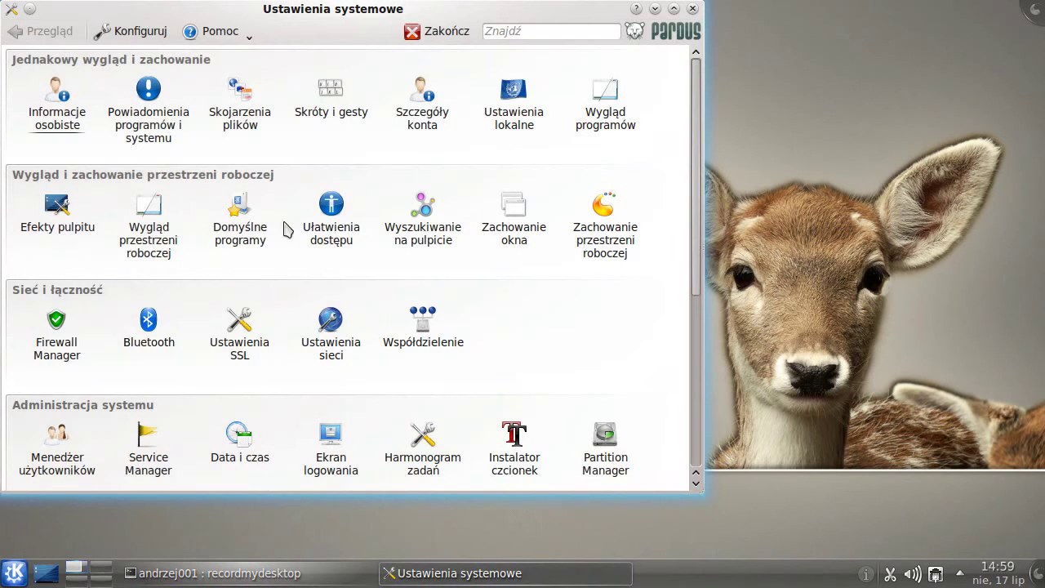
pyautogui.click(516, 102)
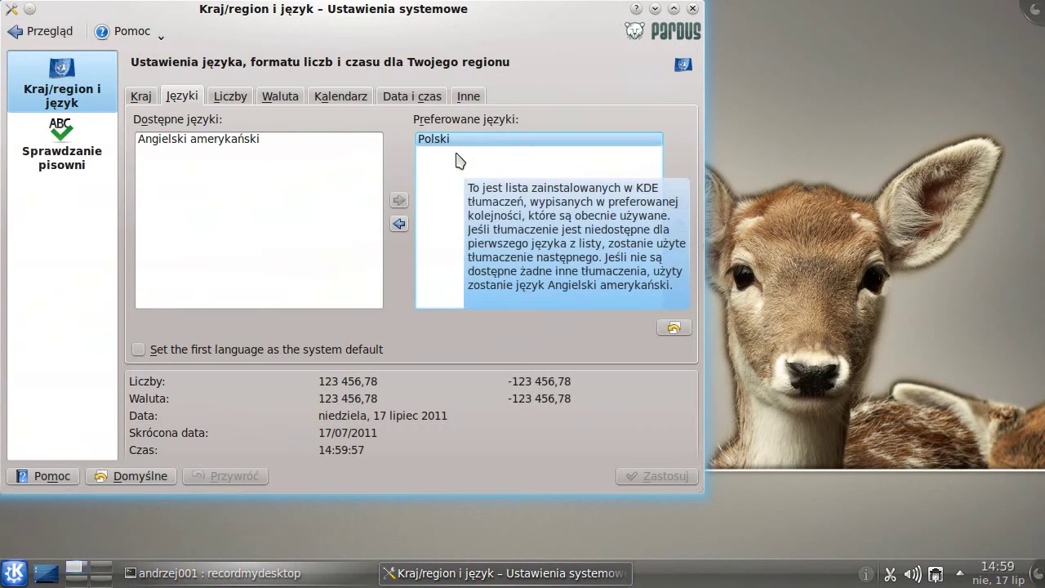
pyautogui.click(141, 96)
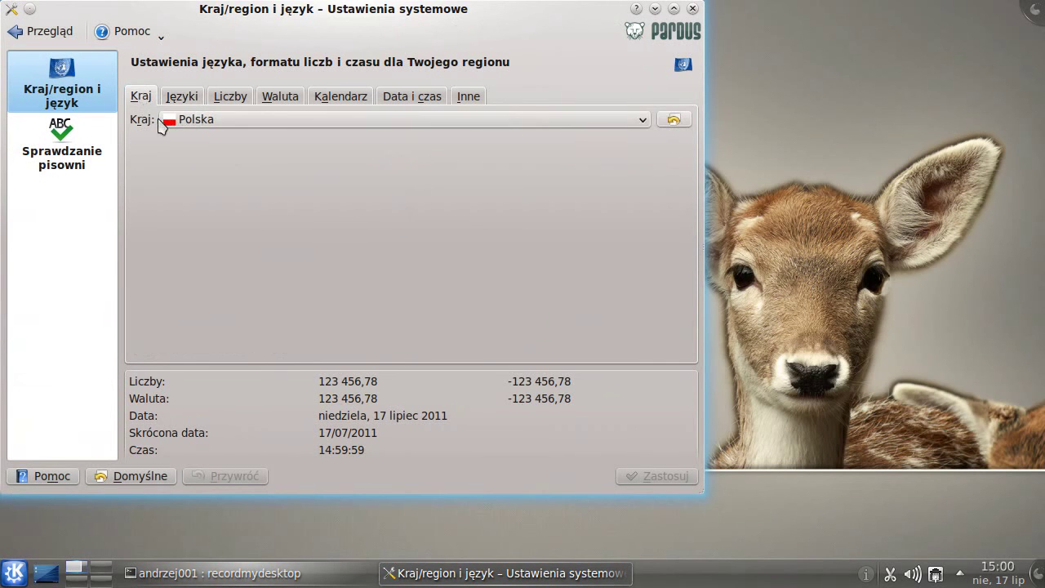
pyautogui.click(188, 97)
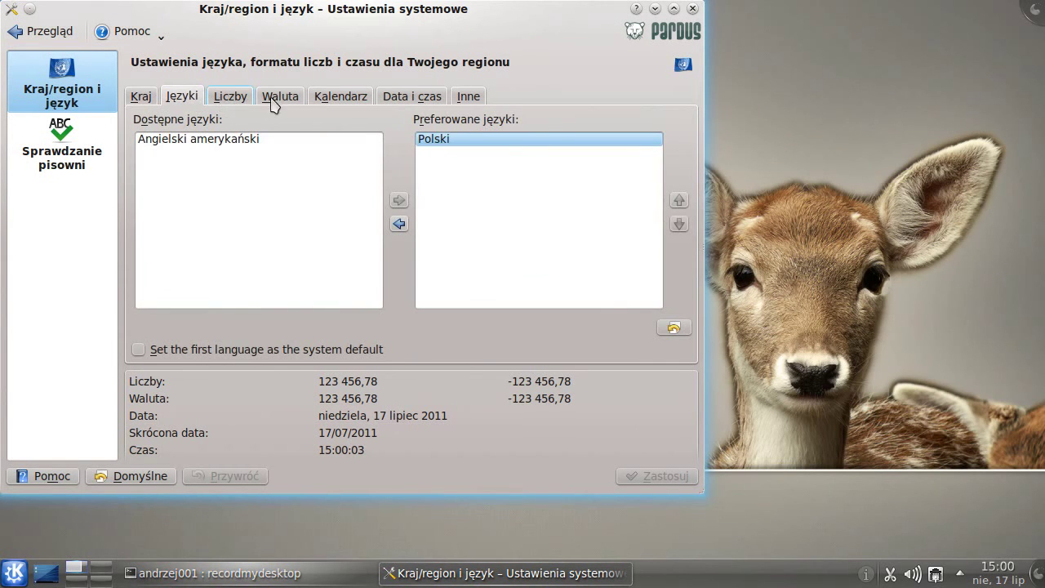
pyautogui.scroll(-1, 282, 101)
pyautogui.scroll(-1, 285, 99)
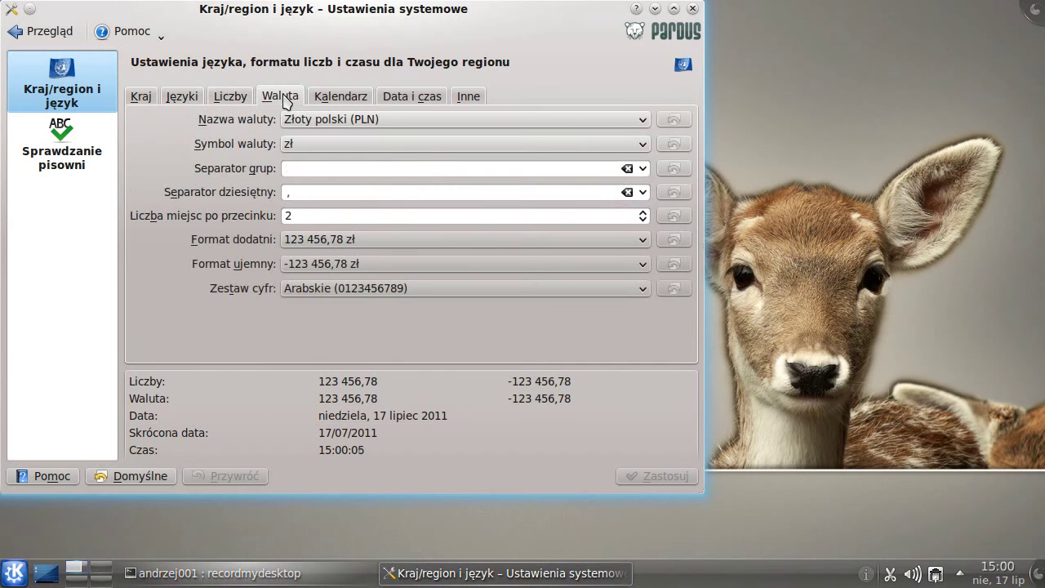
pyautogui.click(81, 141)
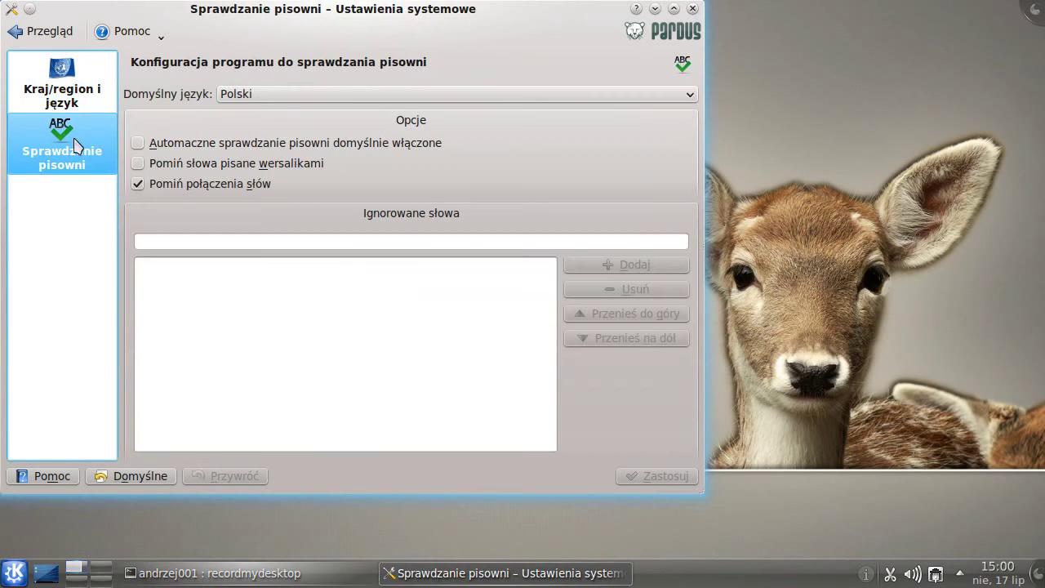
pyautogui.click(693, 8)
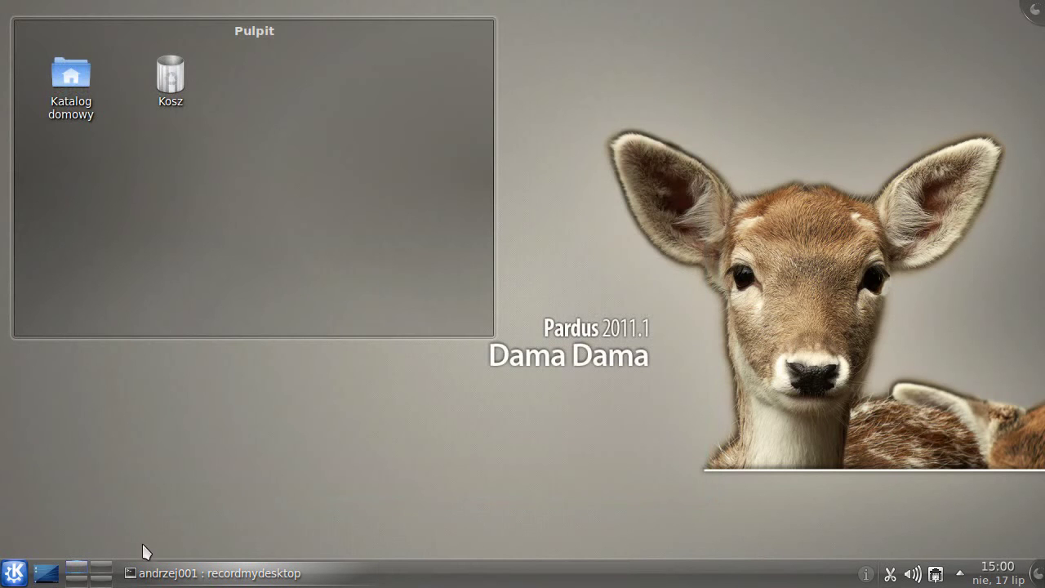
# Launch Dodaj/Usuń Programy, move the Menadżer Pakietów window away from the screen corner, and minimize it
pyautogui.click(12, 575)
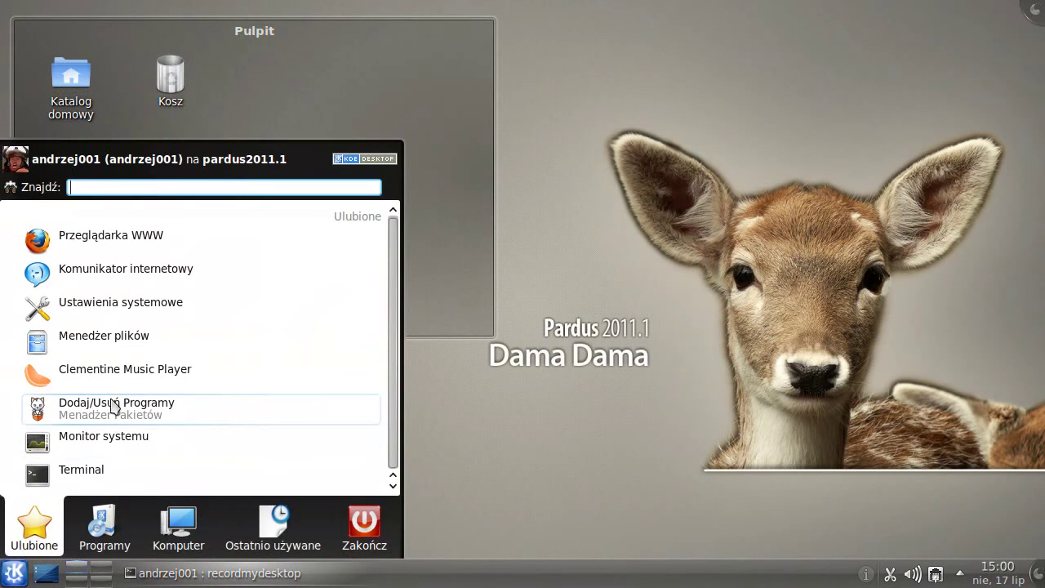
pyautogui.click(196, 417)
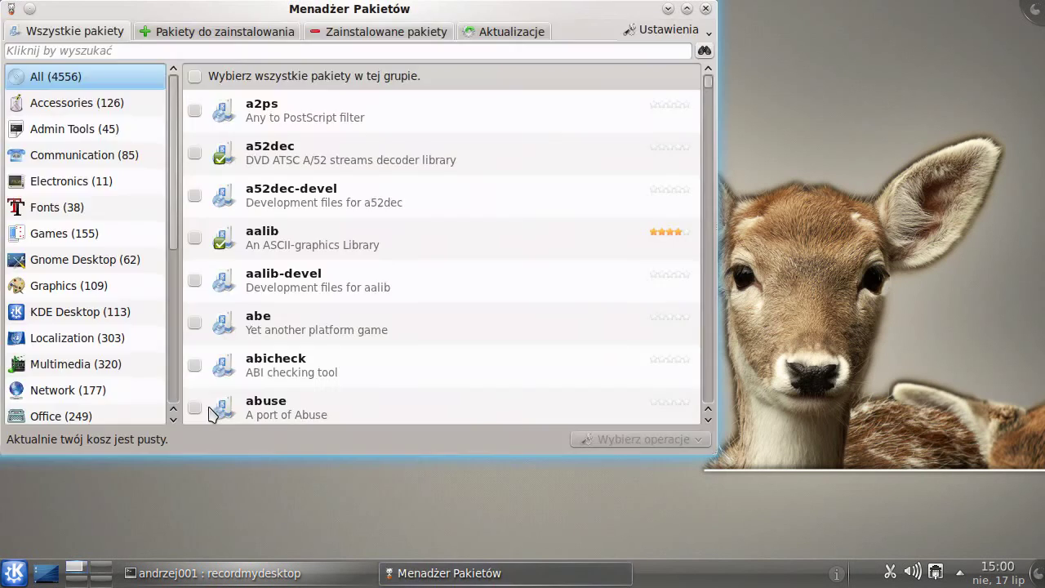
pyautogui.moveTo(278, 8); pyautogui.dragTo(342, 50)
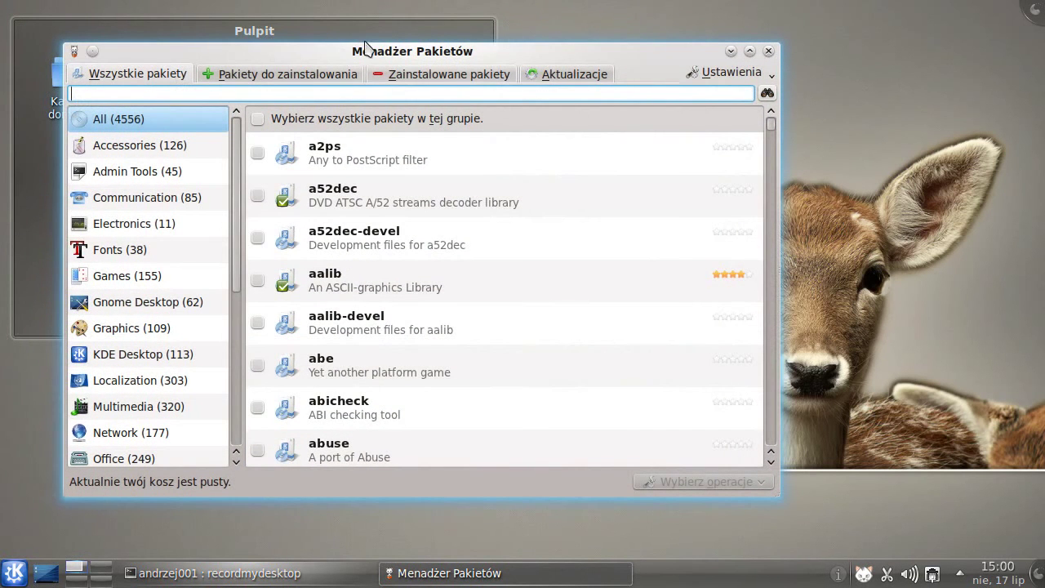
pyautogui.click(456, 576)
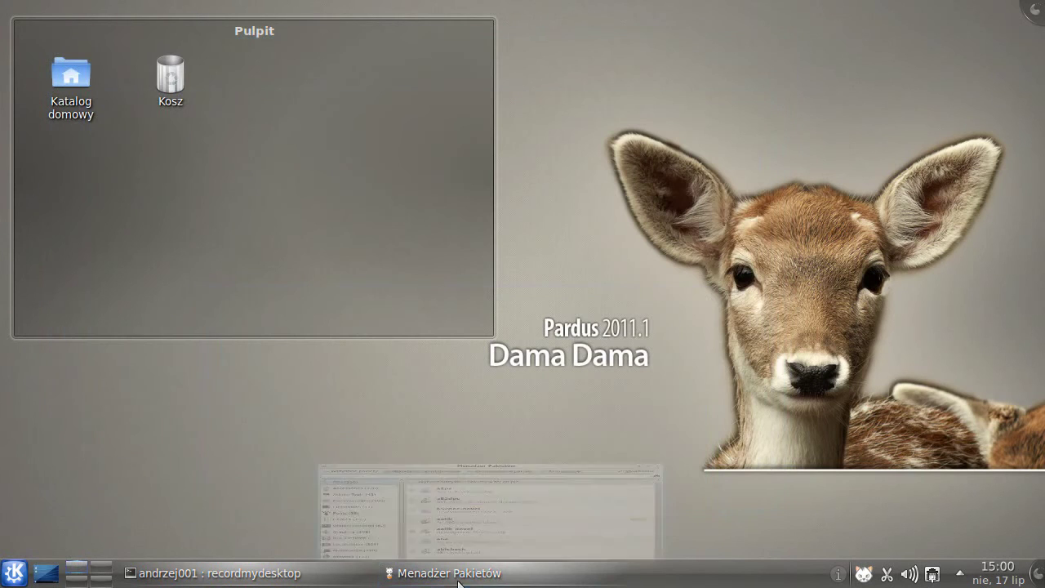
# Change the desktop wallpaper to holiday_cactus and confirm the desktop settings
pyautogui.click(1039, 8)
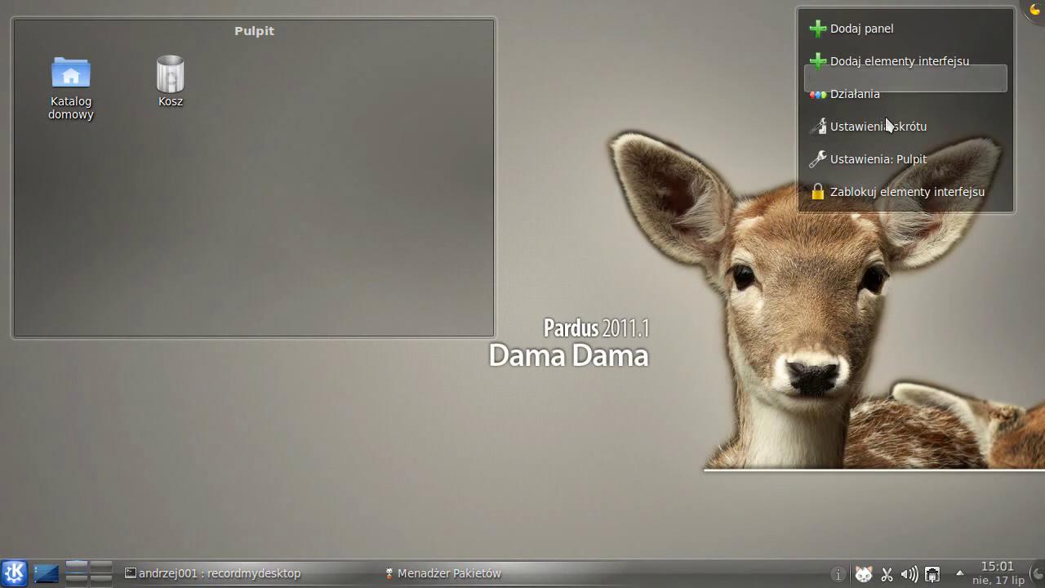
pyautogui.click(890, 159)
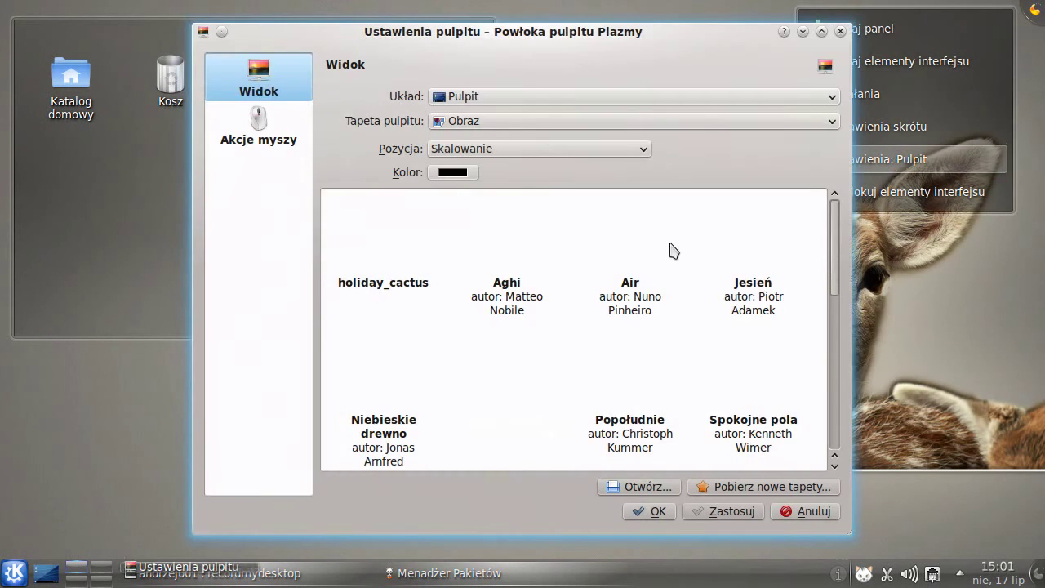
pyautogui.click(383, 274)
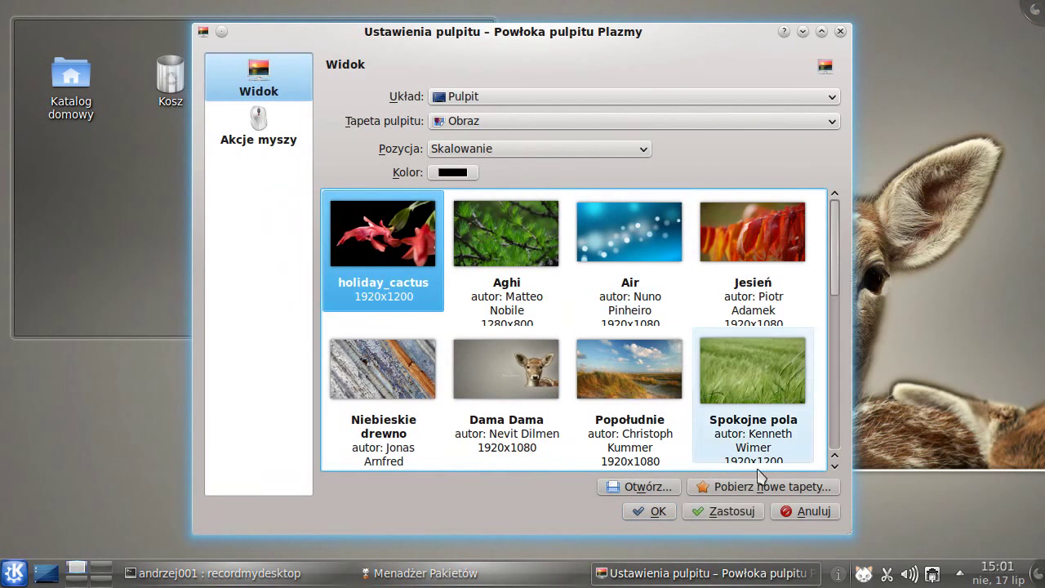
pyautogui.click(727, 512)
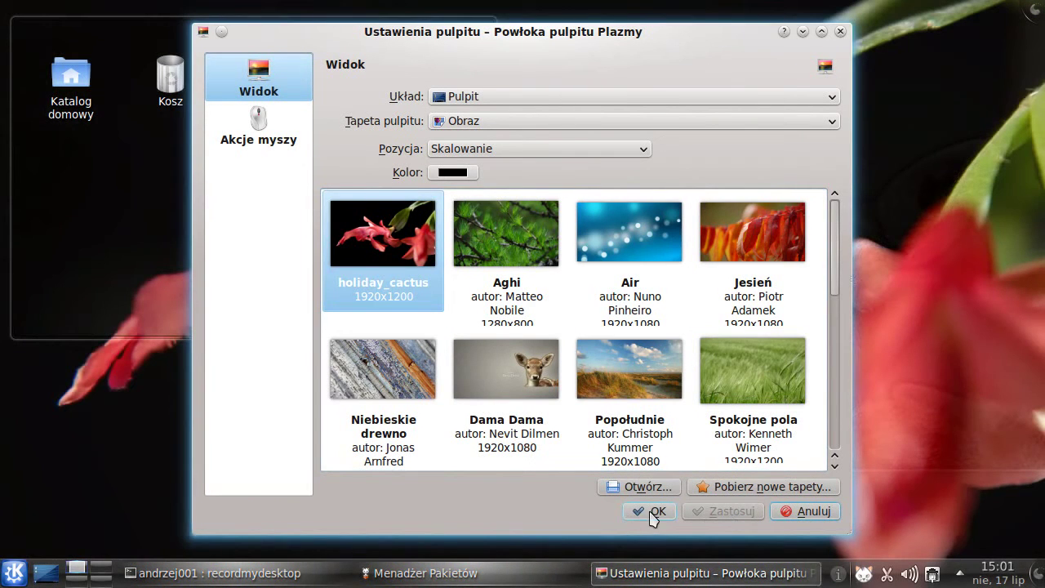
pyautogui.click(651, 512)
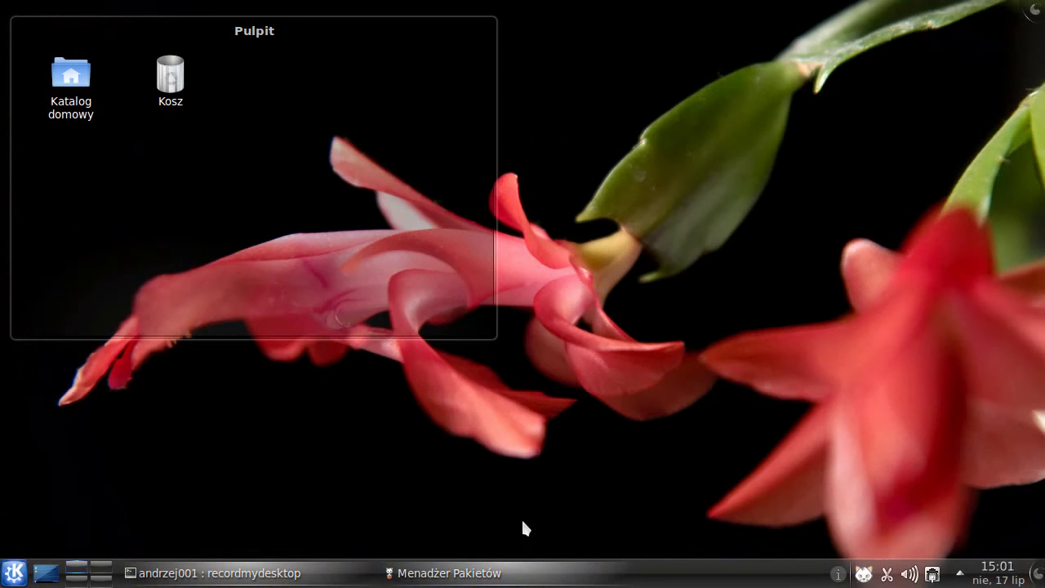
# Restore Menadżer Pakietów, review its general, cache and repository settings, and leave the configuration without changes
pyautogui.click(523, 574)
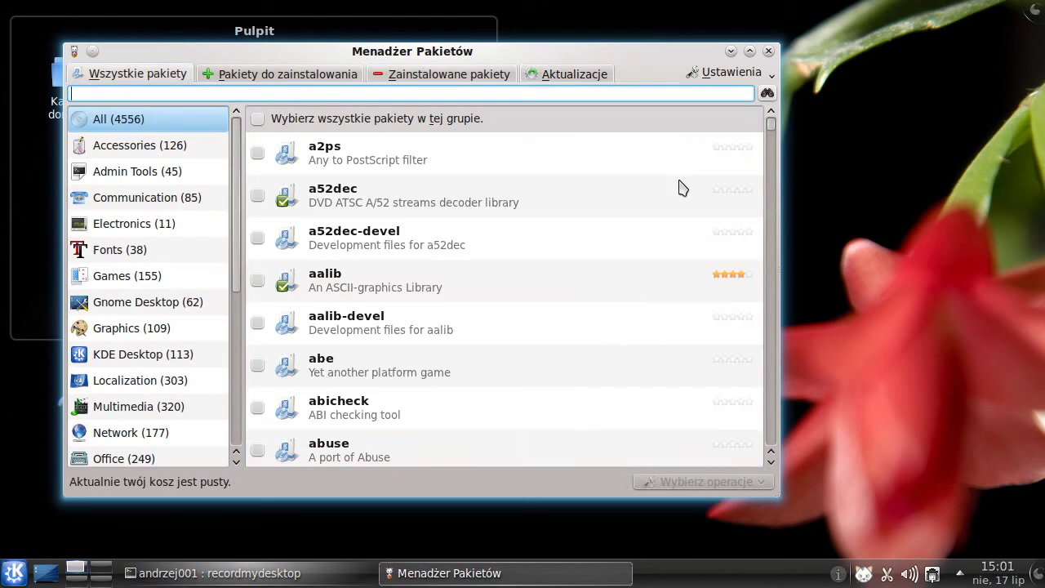
pyautogui.click(729, 73)
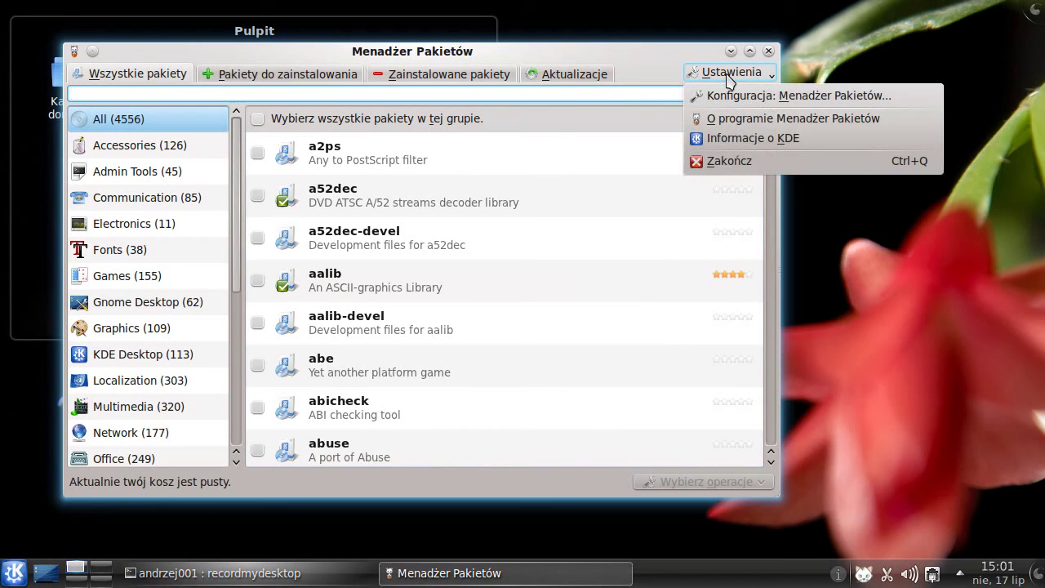
pyautogui.click(735, 96)
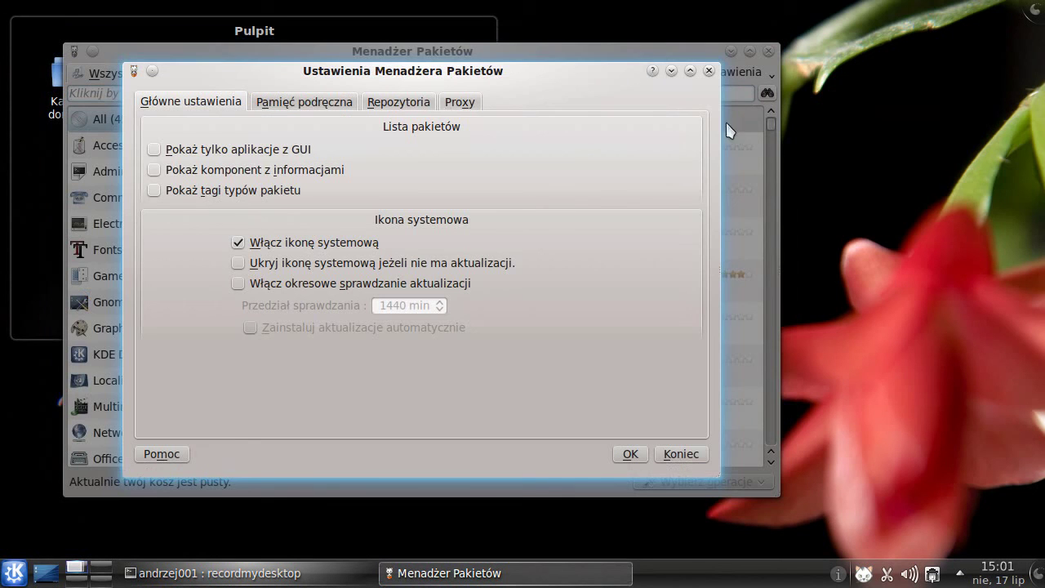
pyautogui.click(283, 105)
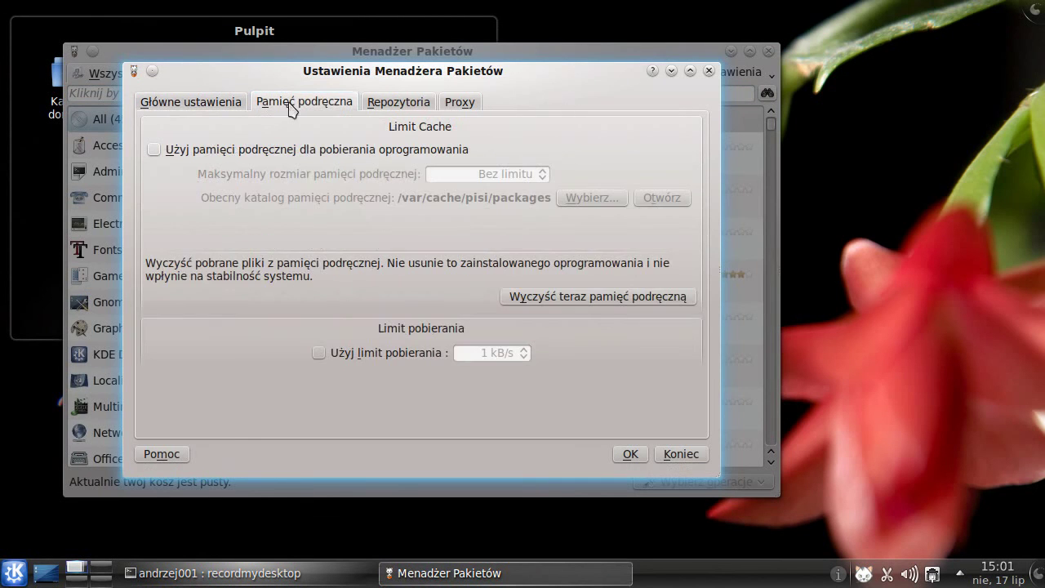
pyautogui.click(391, 106)
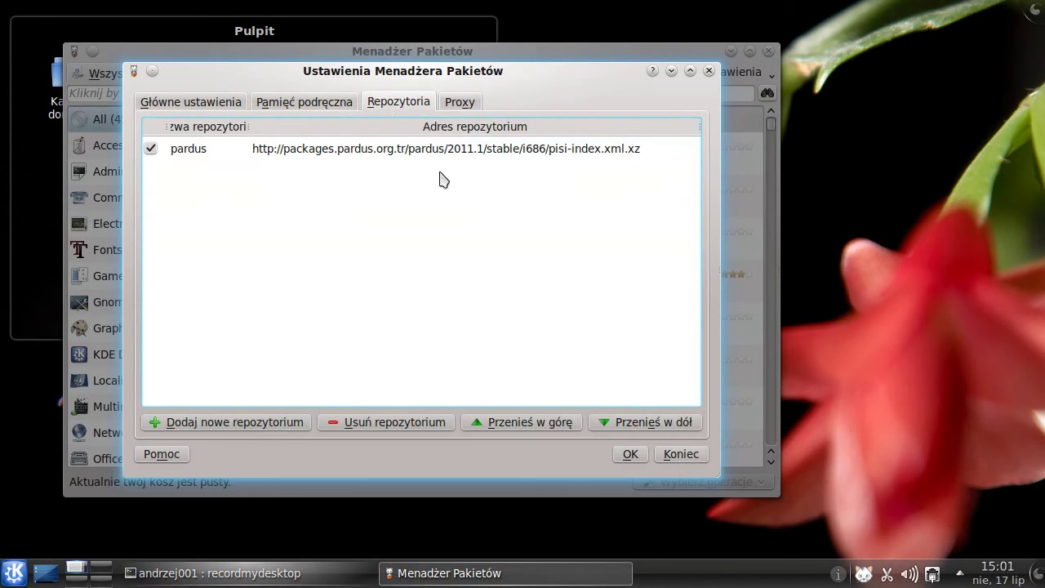
pyautogui.click(674, 455)
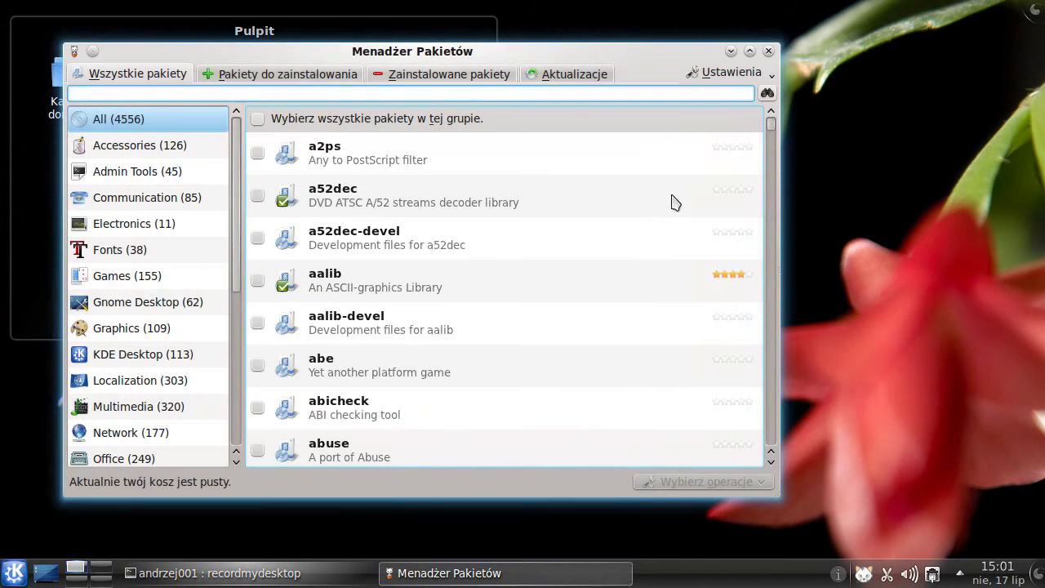
# View the program information for Menadżer Pakietów and the KDE information, closing each window
pyautogui.click(755, 76)
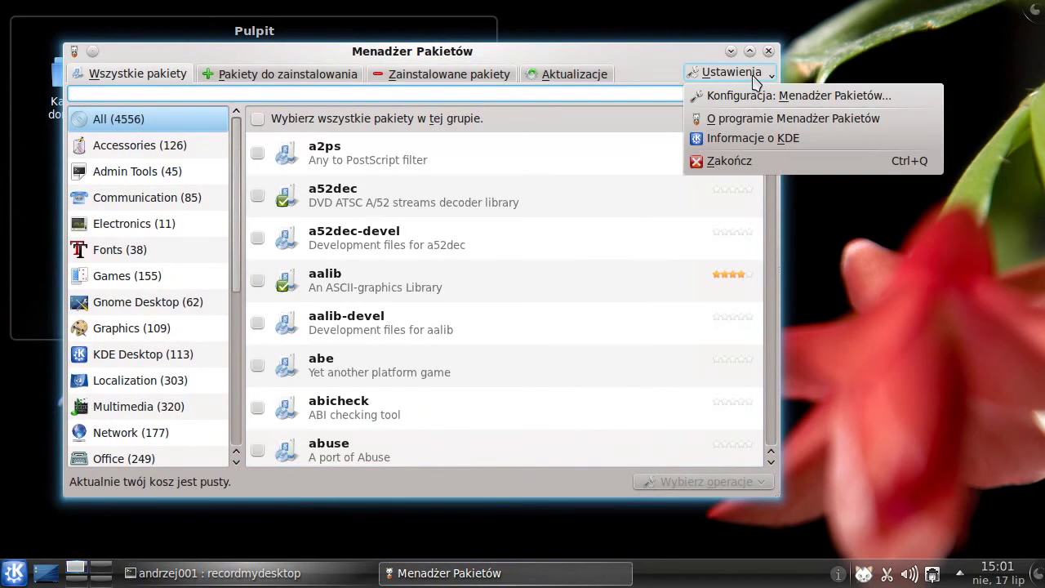
pyautogui.click(763, 119)
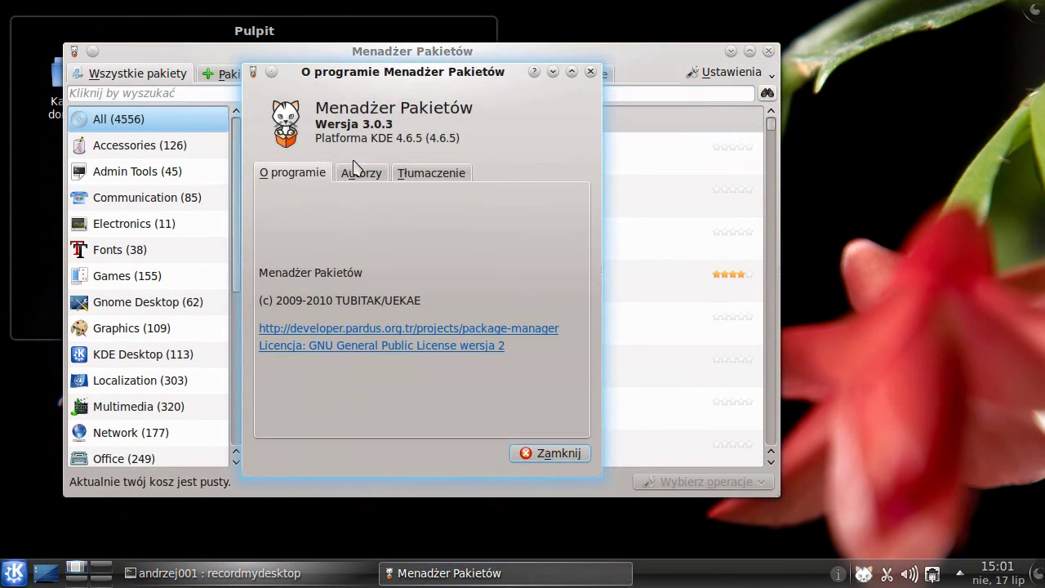
pyautogui.click(591, 72)
pyautogui.click(730, 73)
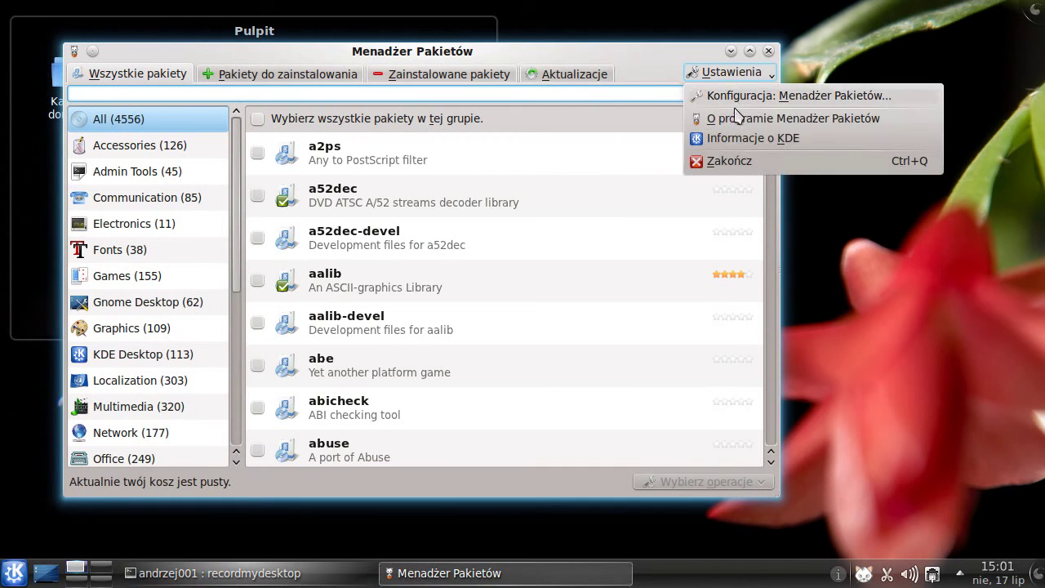
pyautogui.click(741, 140)
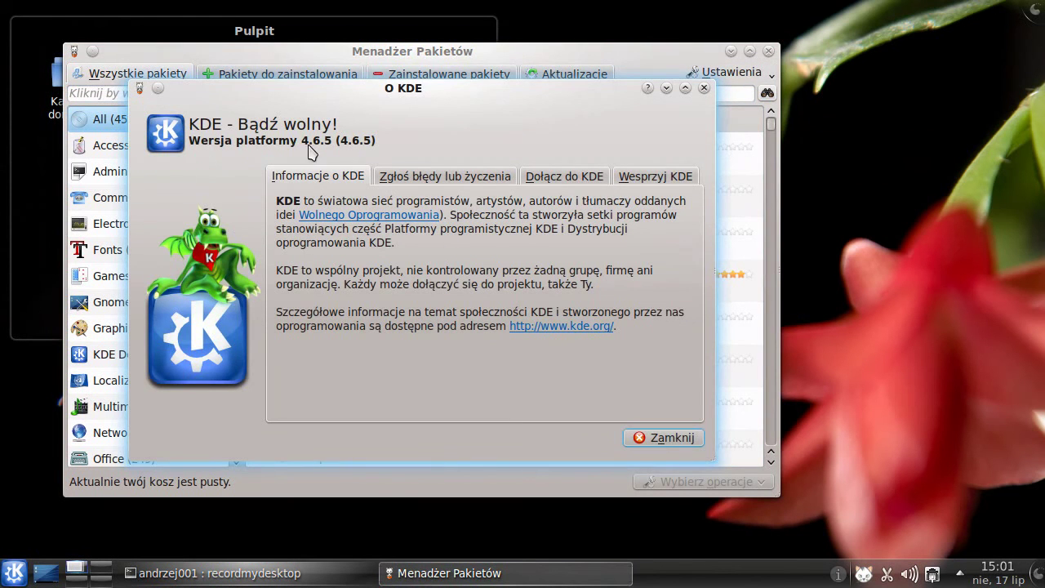
pyautogui.click(630, 435)
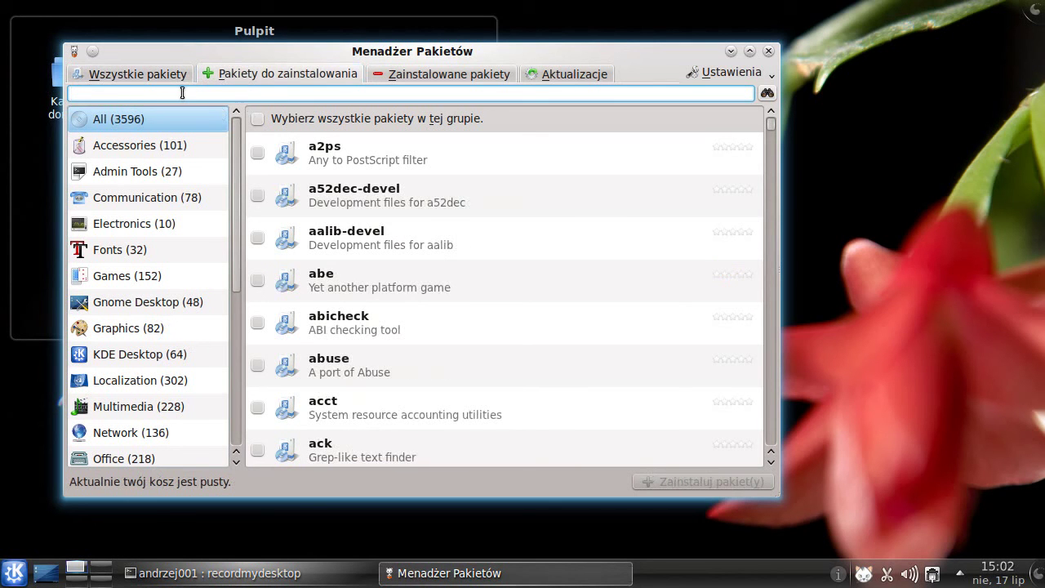
# Search the packages available for installation for "opera" and narrow the list to the Network group
pyautogui.write('ope')
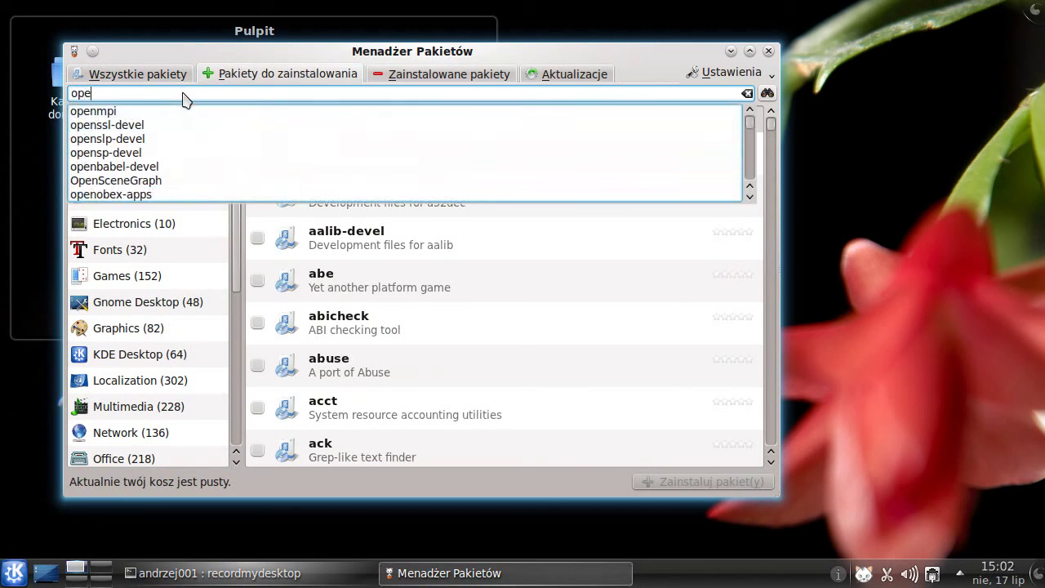
pyautogui.write('ra')
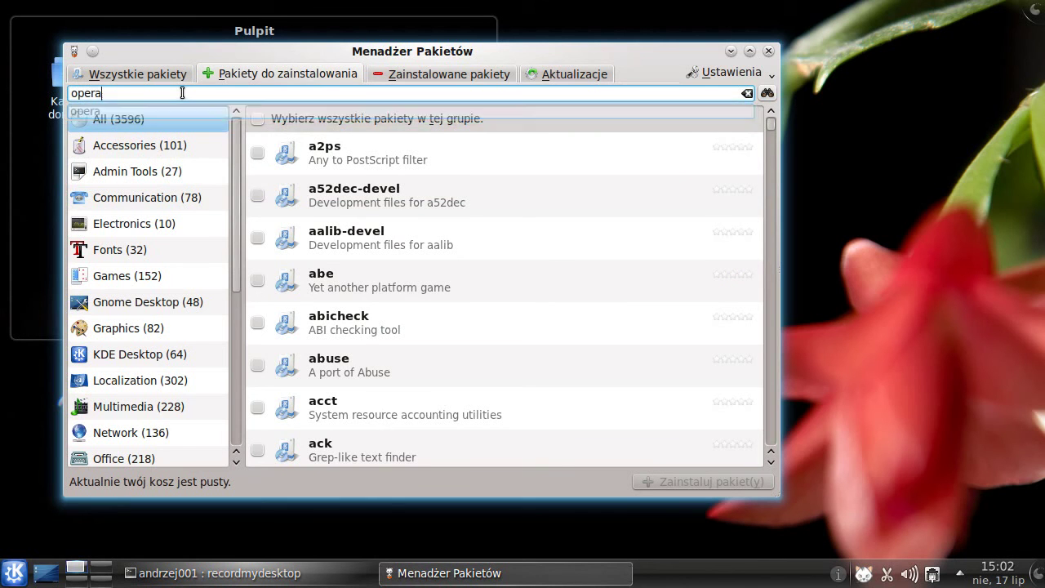
pyautogui.press('Return')
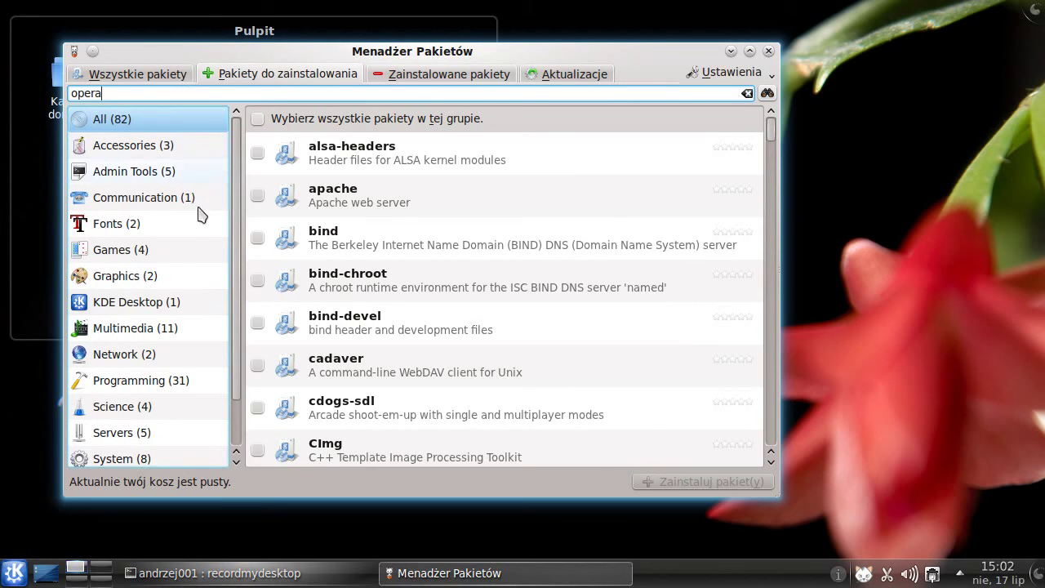
pyautogui.click(123, 353)
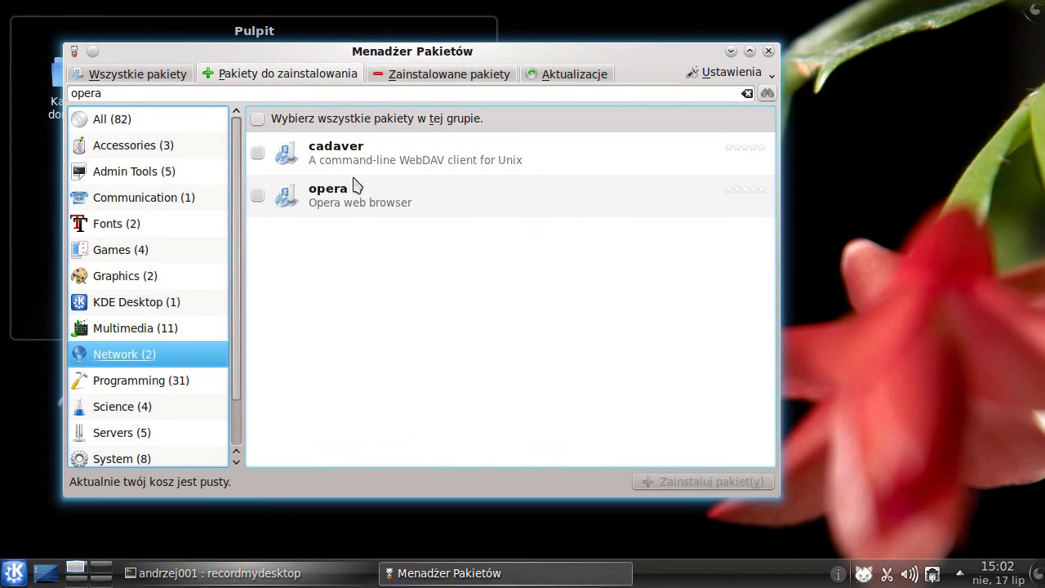
# Expand the opera web browser entry, mark the package for installation, and open its package details
pyautogui.click(363, 204)
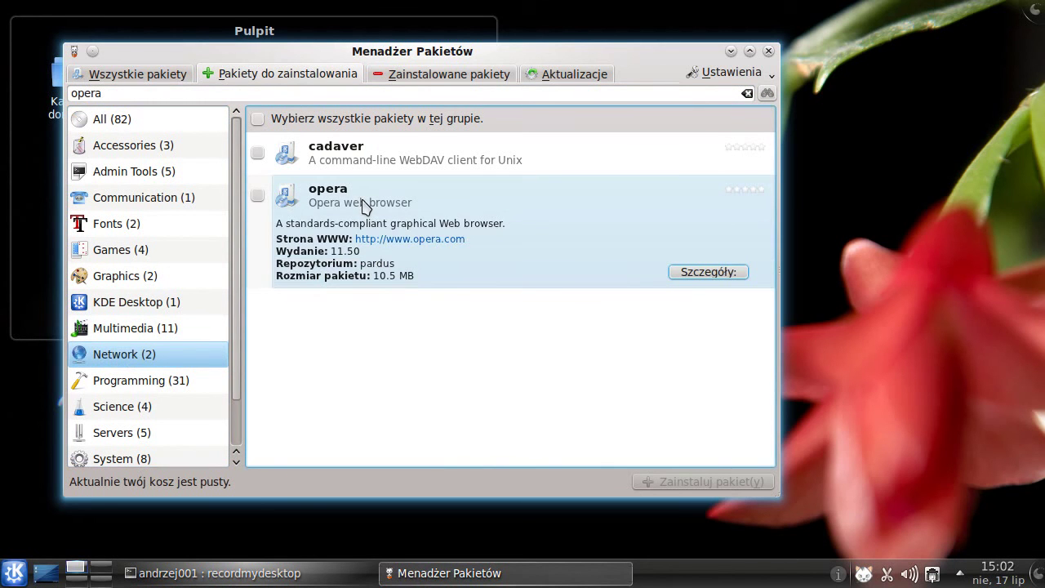
pyautogui.click(260, 196)
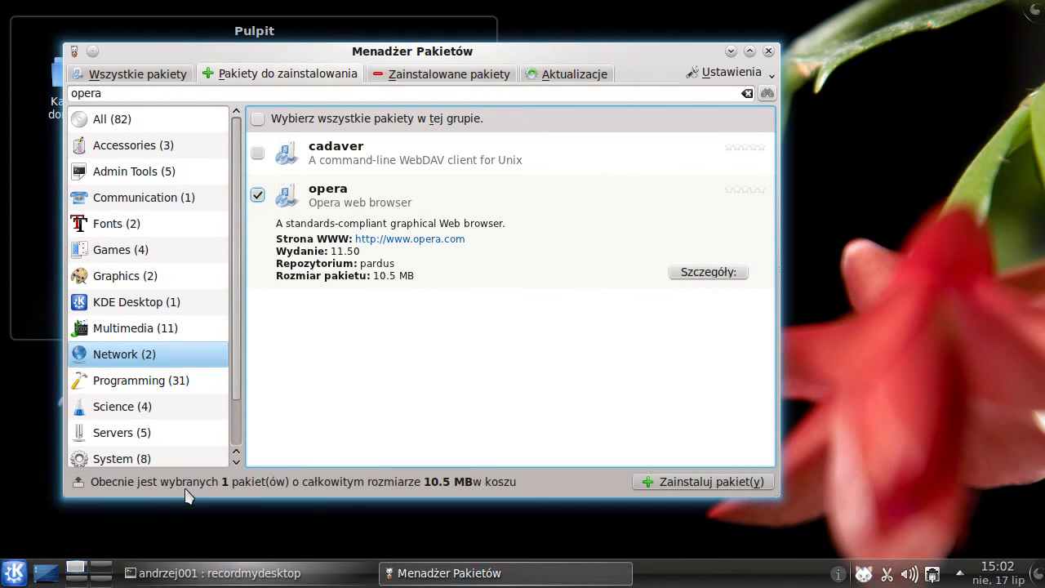
pyautogui.click(709, 272)
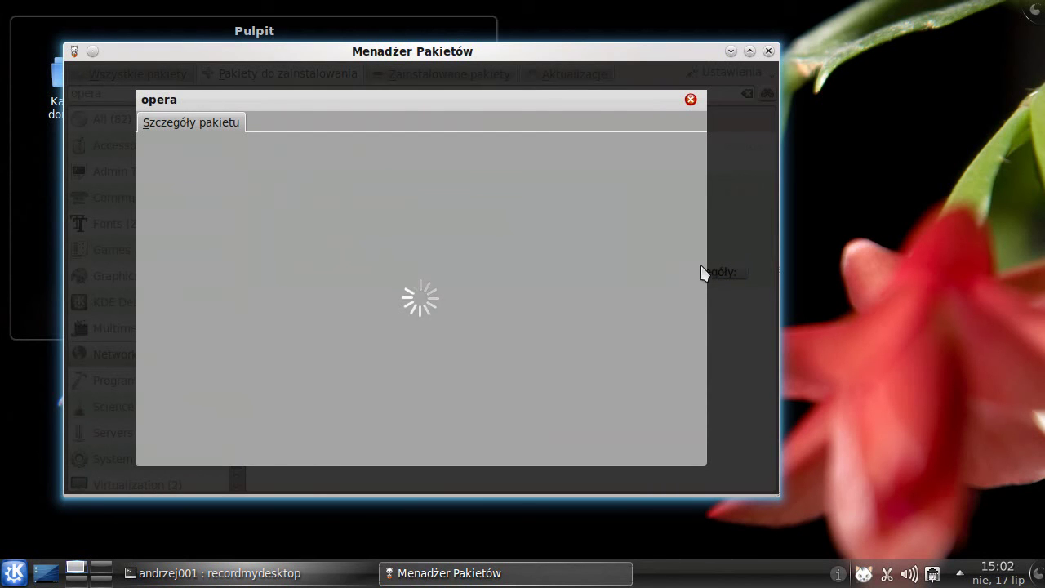
# Close the opera package details, install the marked opera package, and authorize the installation with the account password
pyautogui.click(691, 99)
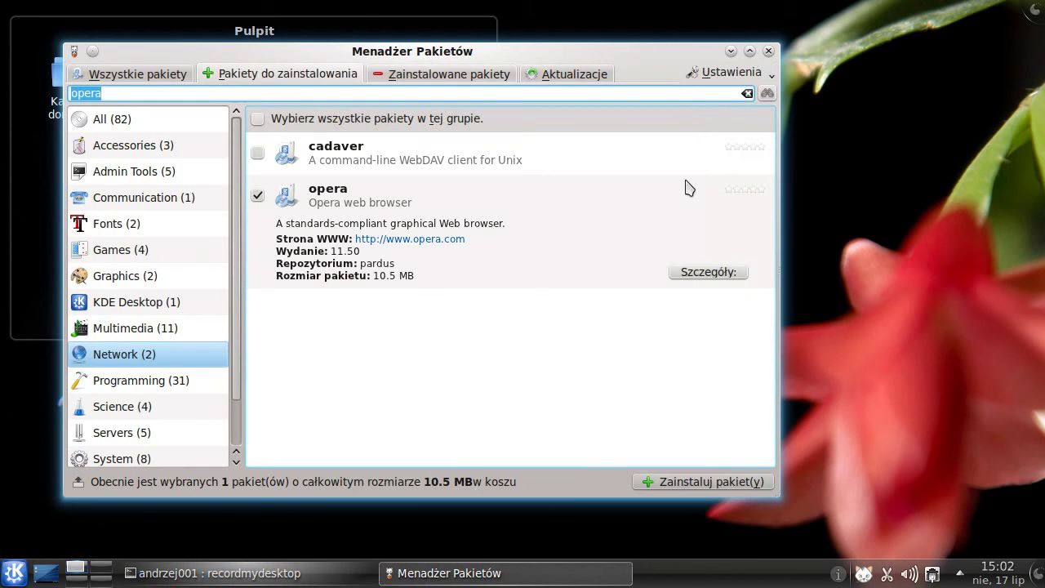
pyautogui.click(693, 484)
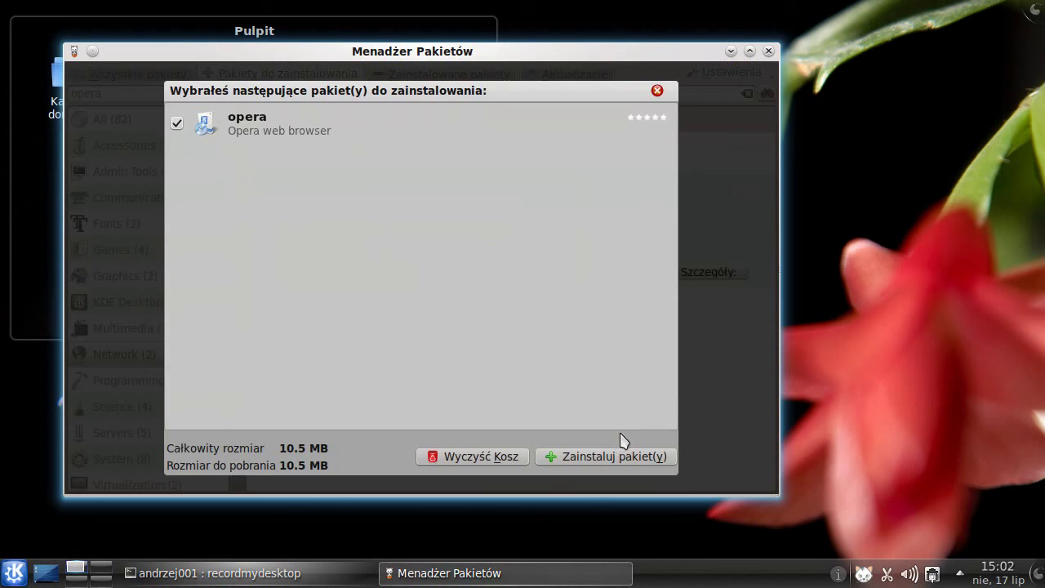
pyautogui.click(604, 459)
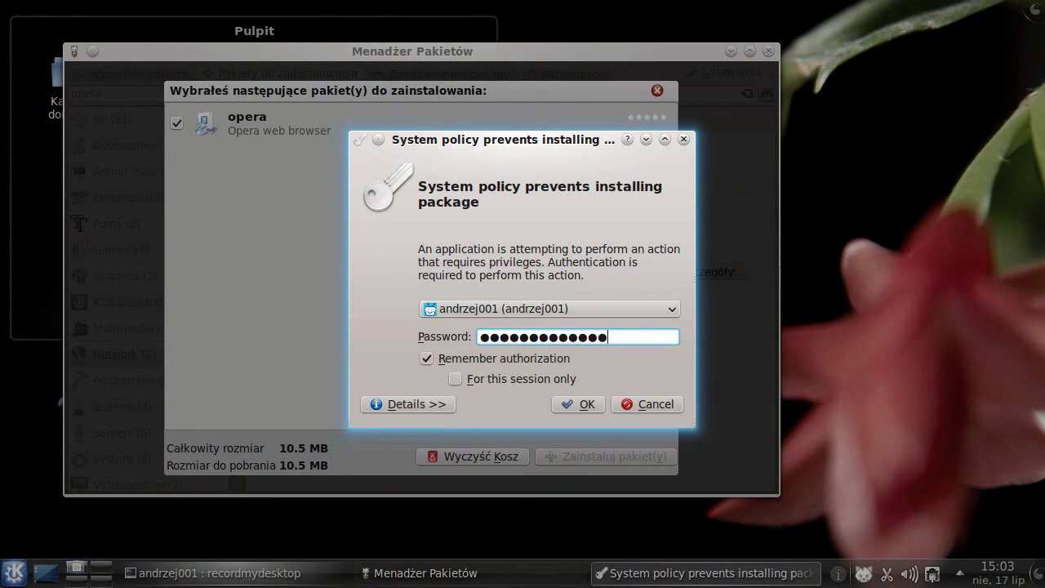
pyautogui.press('Return')
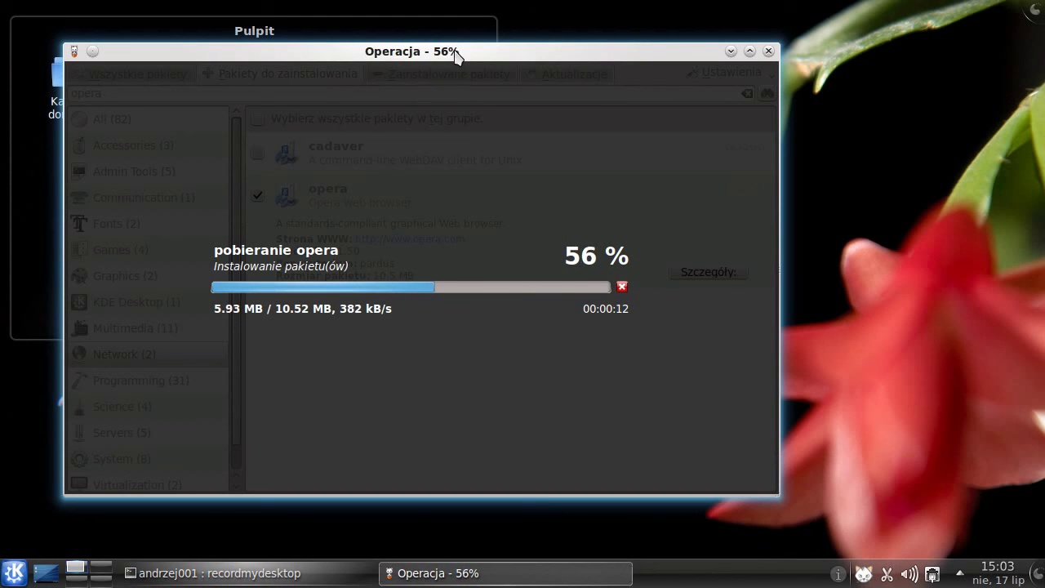
# Move the Menadżer Pakietów and Podsumowanie pracy windows aside, close the installation summary, and minimize Menadżer Pakietów
pyautogui.moveTo(459, 52); pyautogui.dragTo(405, 25)
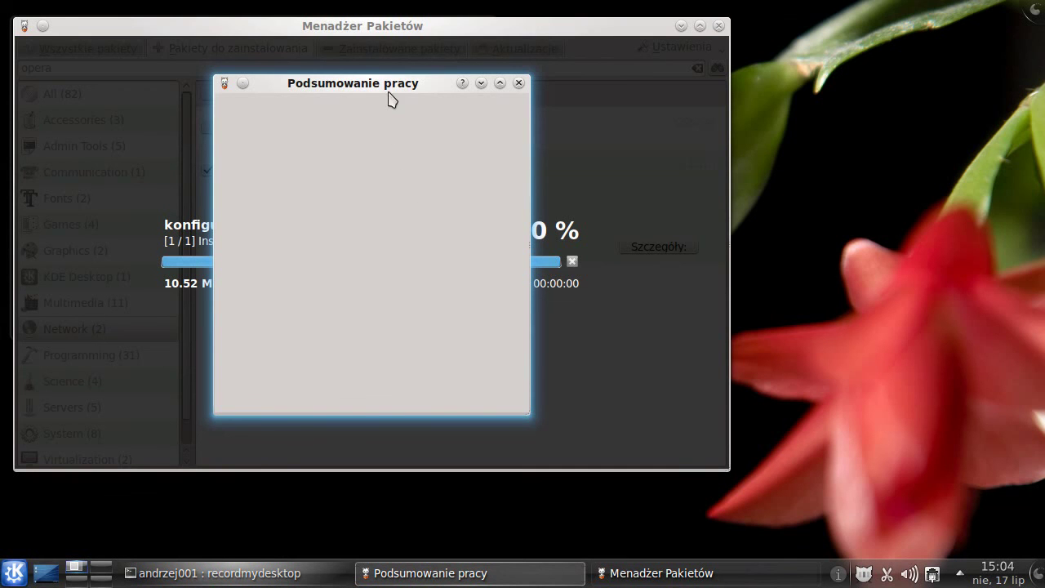
pyautogui.moveTo(390, 82); pyautogui.dragTo(372, 101)
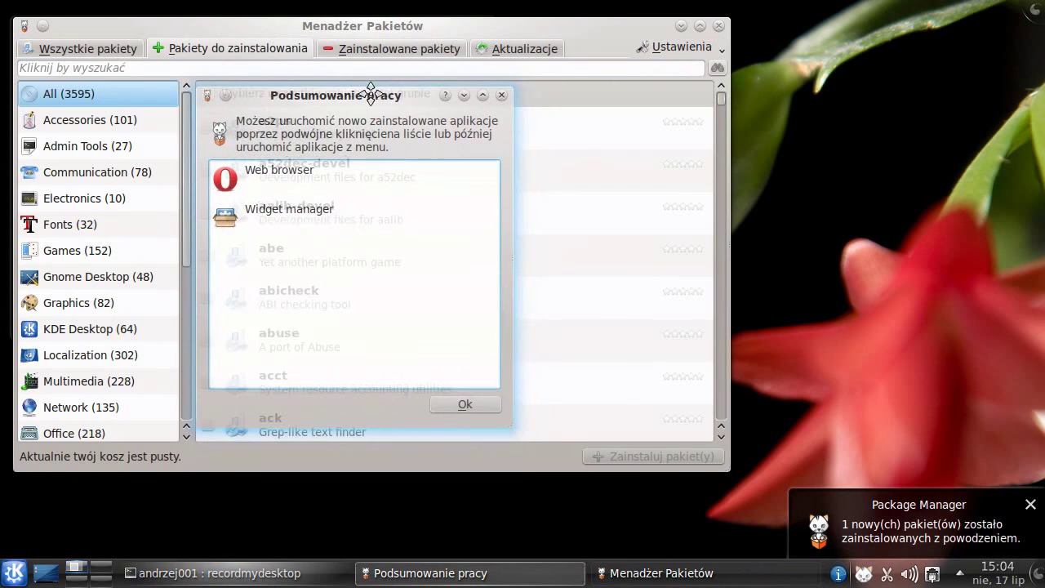
pyautogui.click(466, 406)
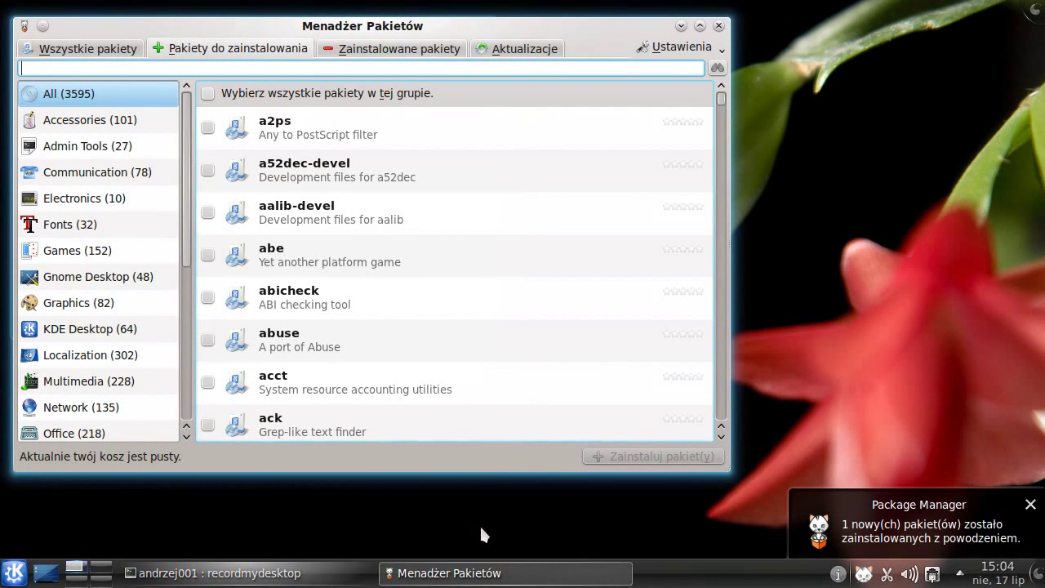
pyautogui.click(484, 578)
# Launch the newly installed Opera web browser from the Internet programs, look over its main menu, and exit the browser
pyautogui.click(10, 576)
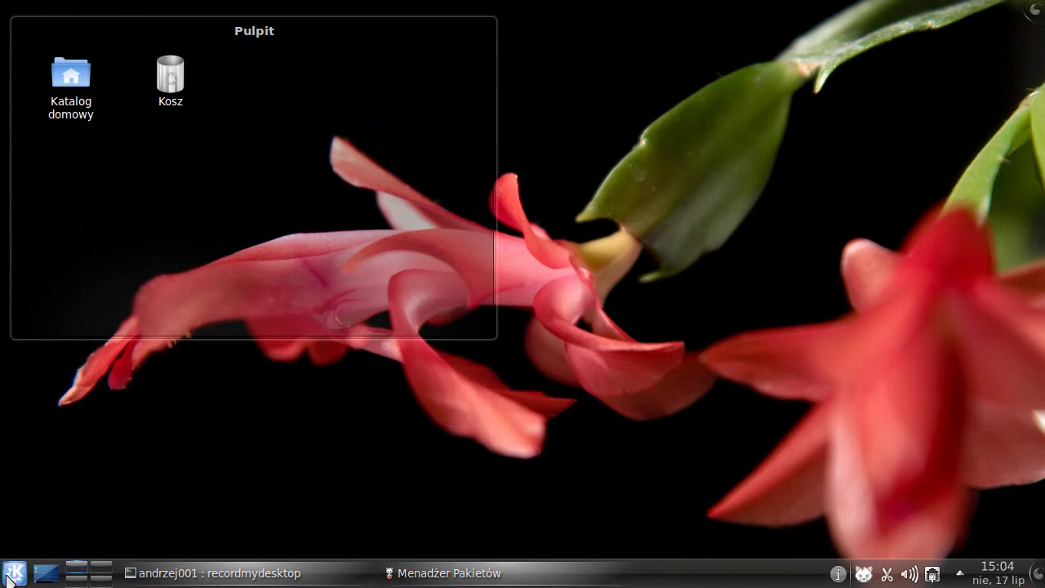
pyautogui.click(94, 537)
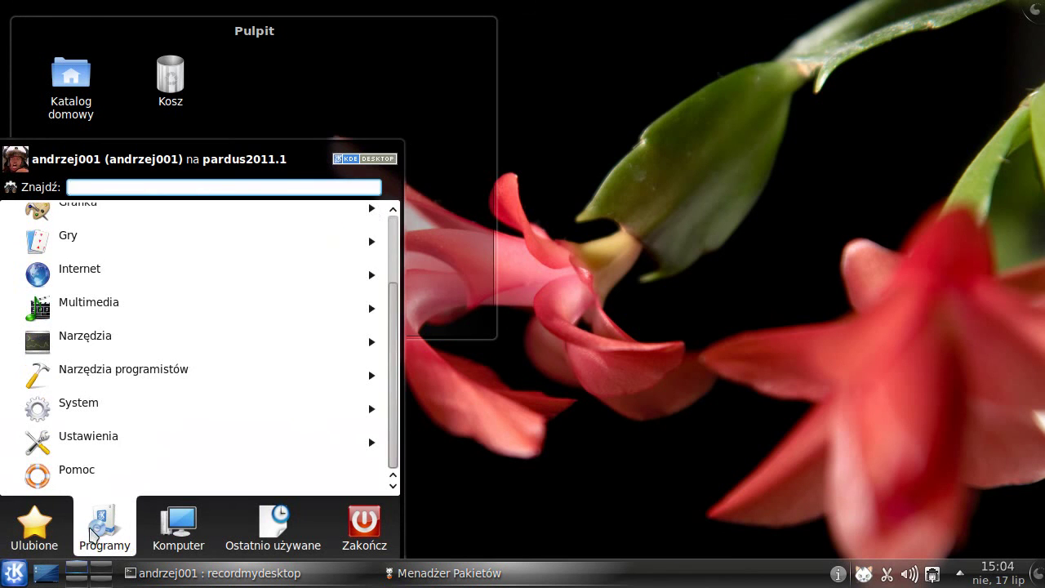
pyautogui.click(116, 284)
pyautogui.scroll(-3, 129, 303)
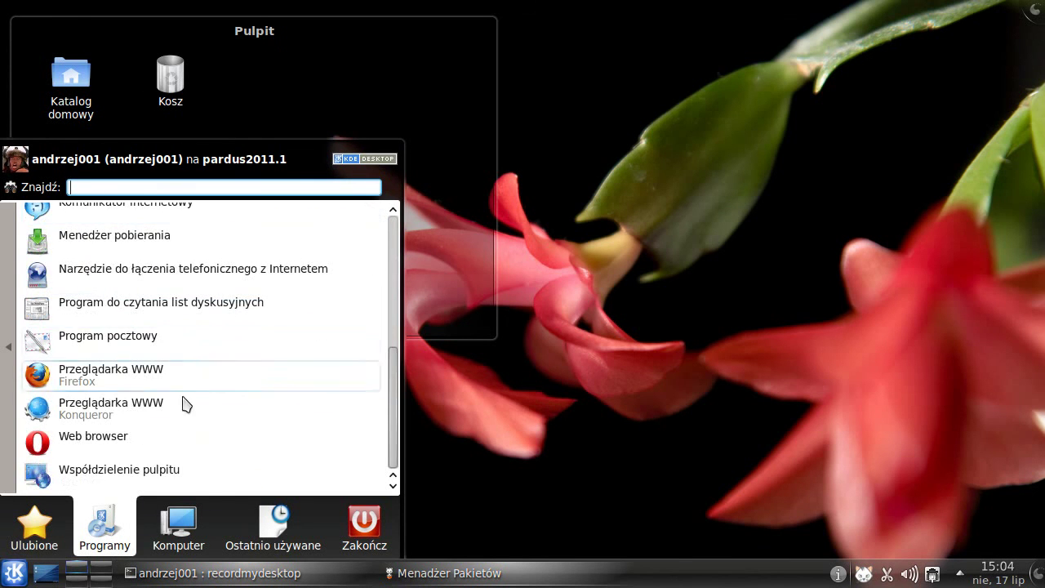
pyautogui.click(128, 445)
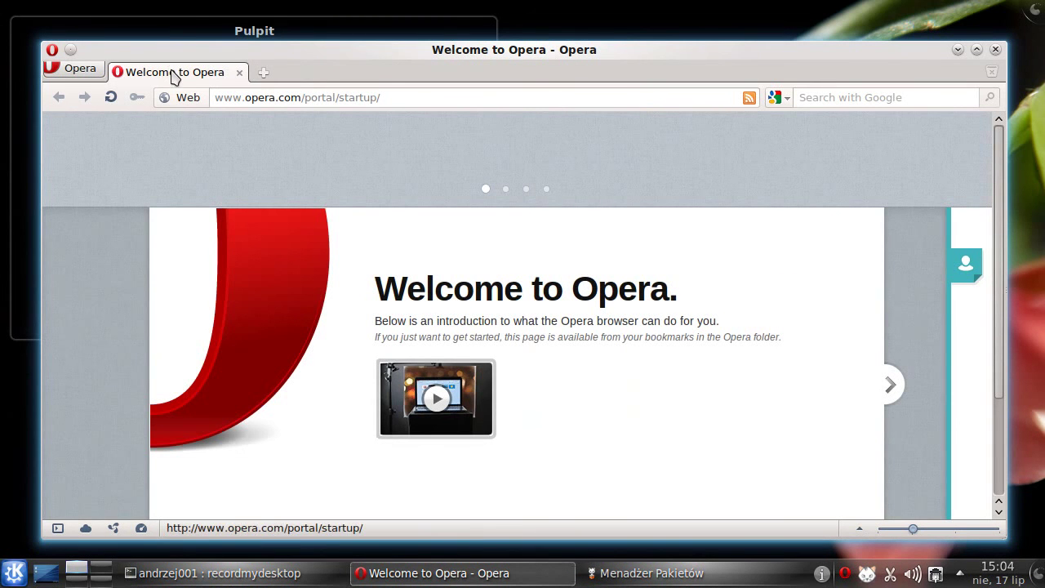
pyautogui.click(90, 71)
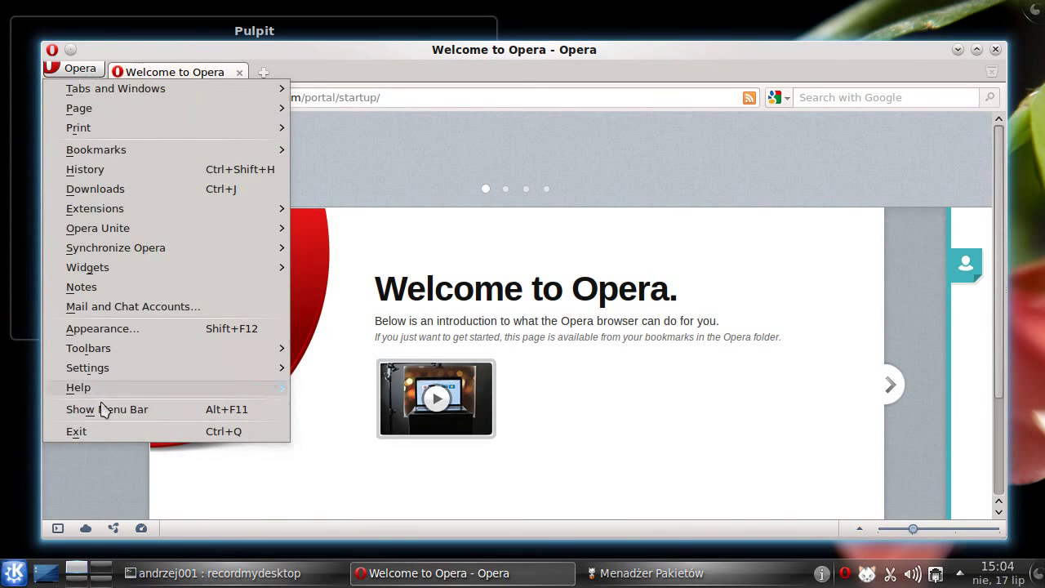
pyautogui.click(90, 433)
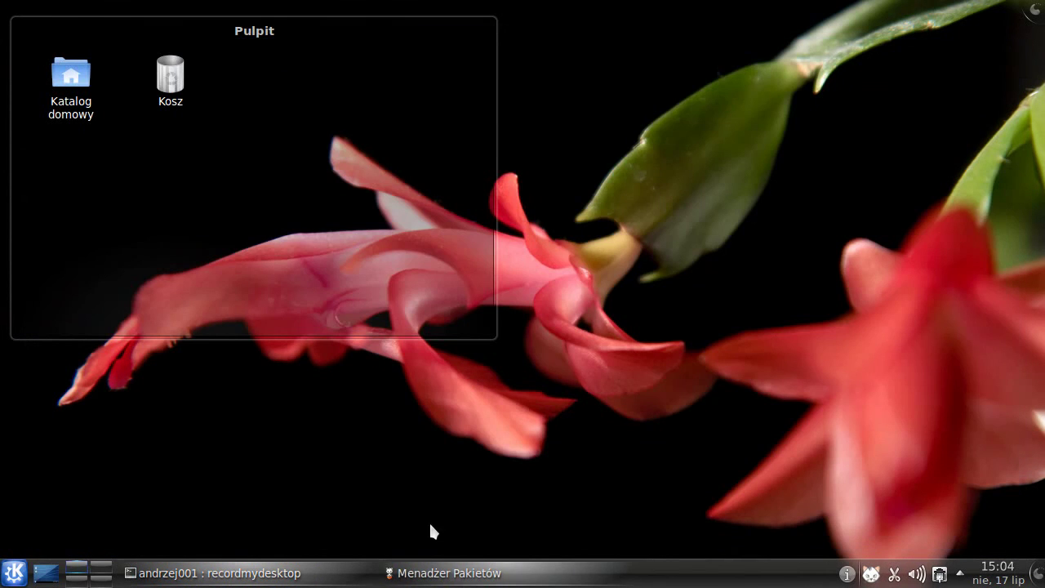
# Restore Menadżer Pakietów and quit it, and switch to the terminal window running recordmydesktop
pyautogui.click(455, 571)
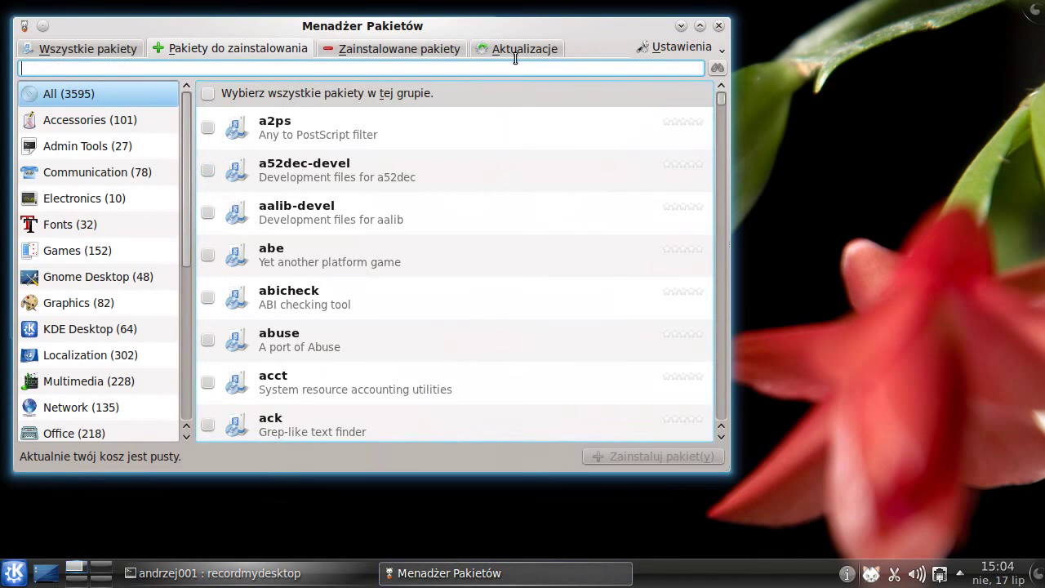
pyautogui.click(684, 49)
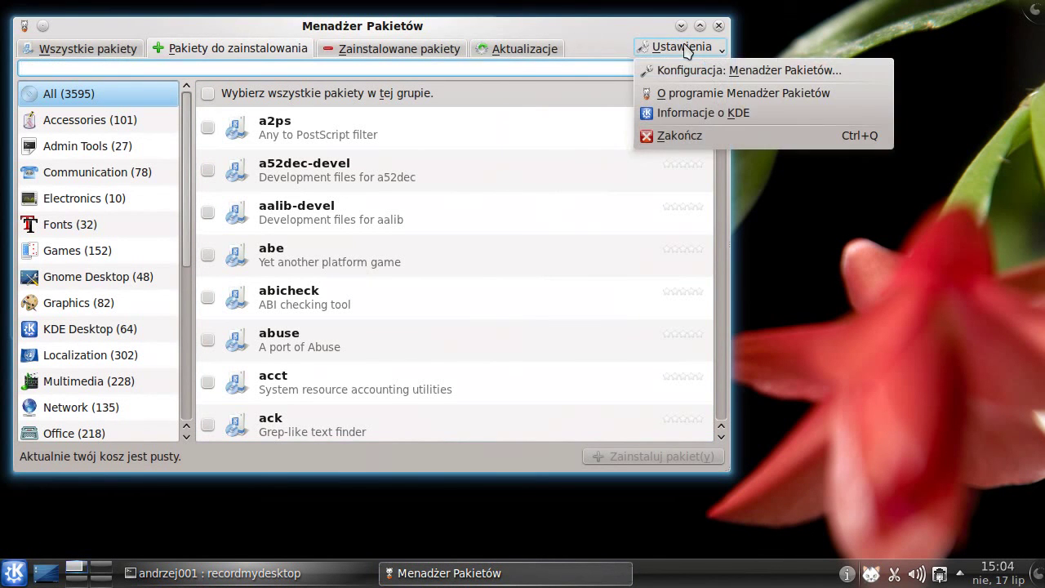
pyautogui.click(680, 135)
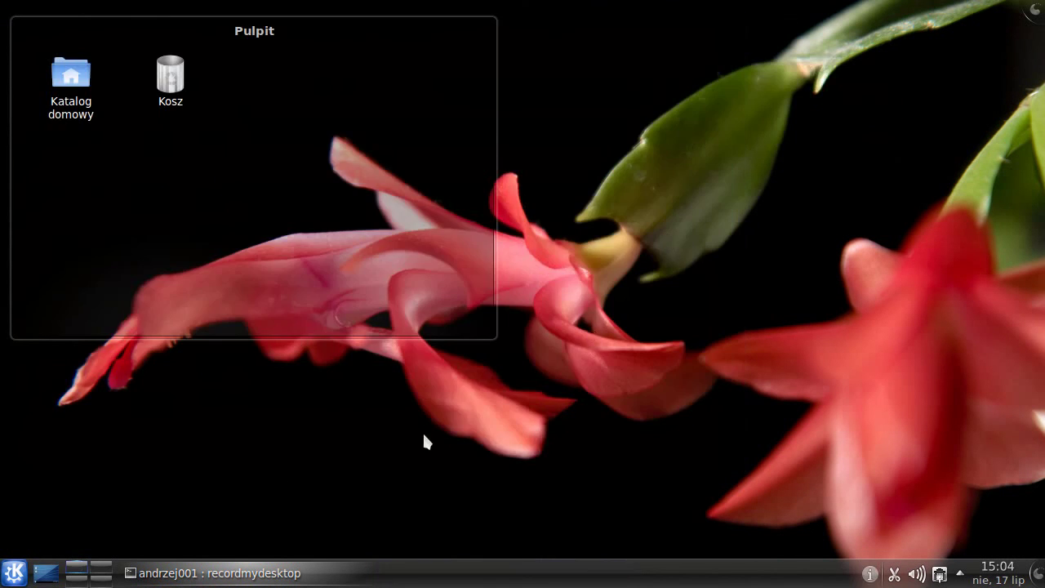
pyautogui.moveTo(171, 576)
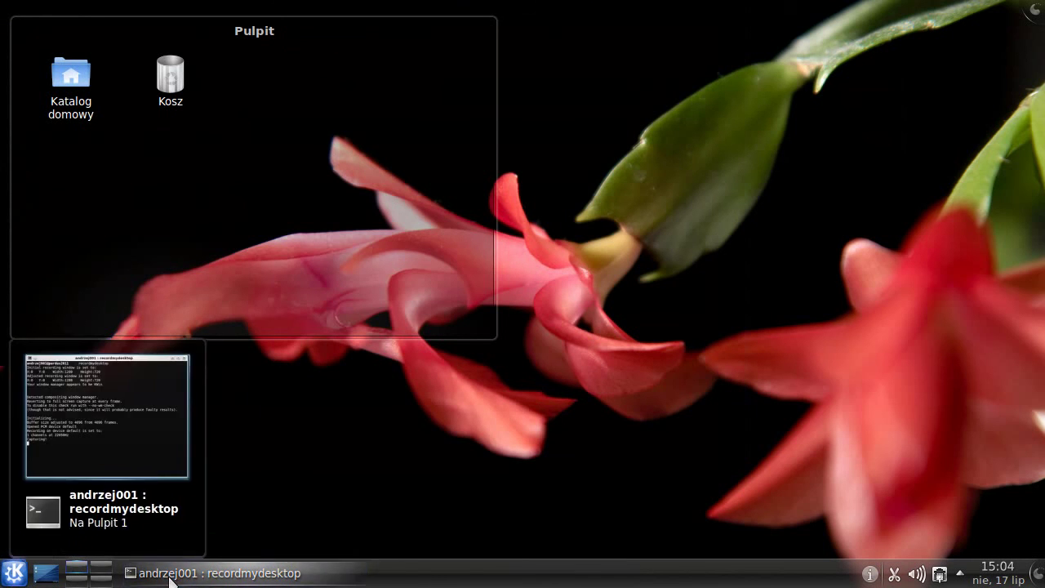
pyautogui.click(169, 577)
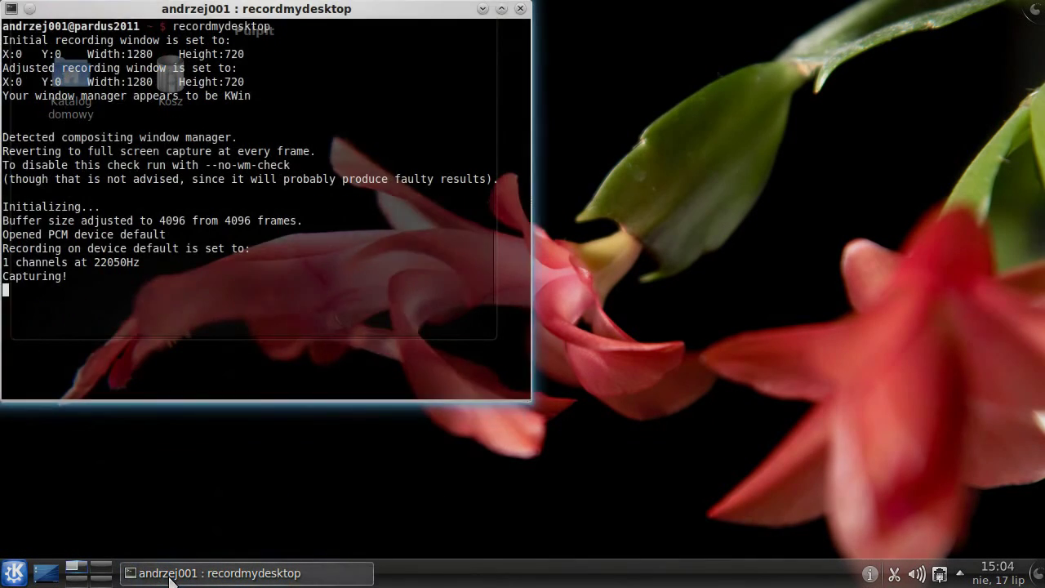